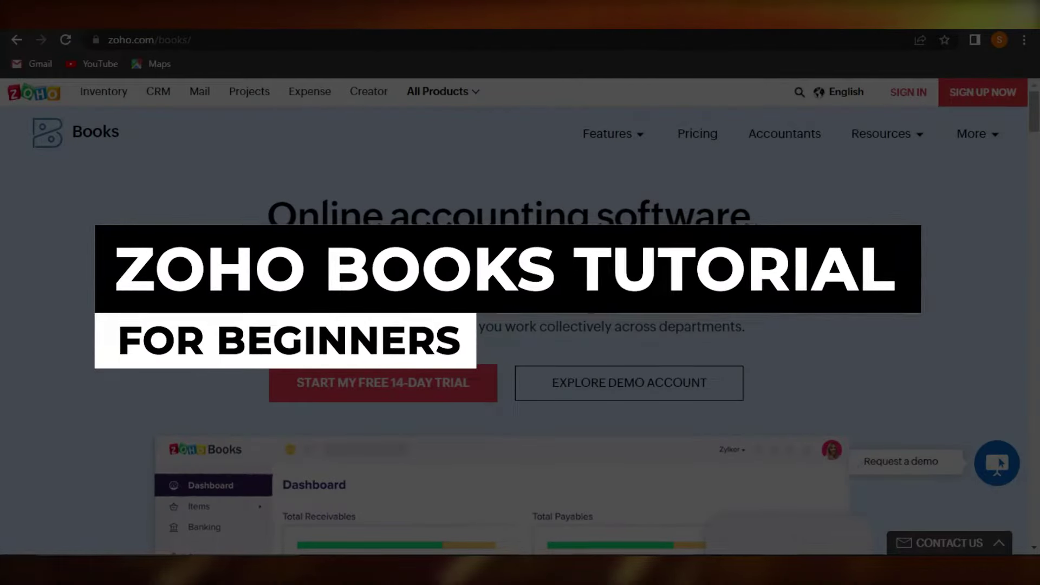
Step: Open the All Products menu on the Zoho Books website
scroll(848, 209, down, 3)
scroll(520, 314, up, 2)
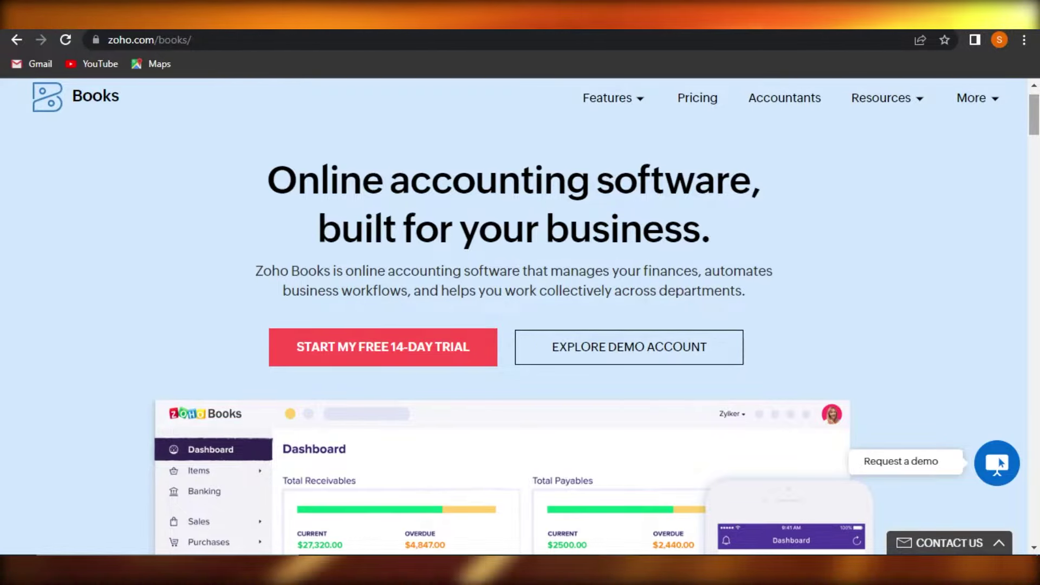
scroll(999, 457, down, 15)
scroll(999, 457, down, 20)
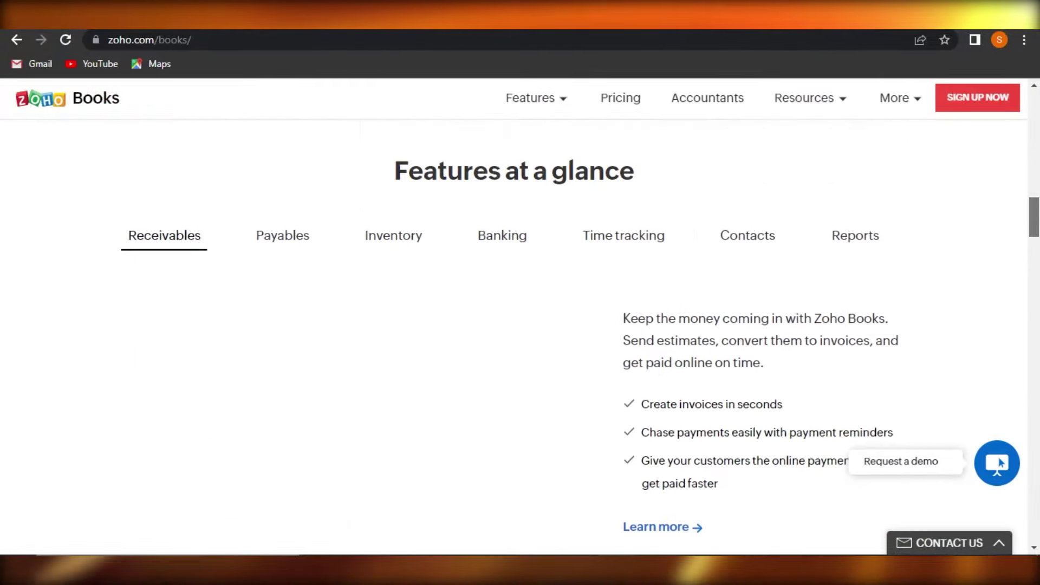
scroll(999, 457, up, 20)
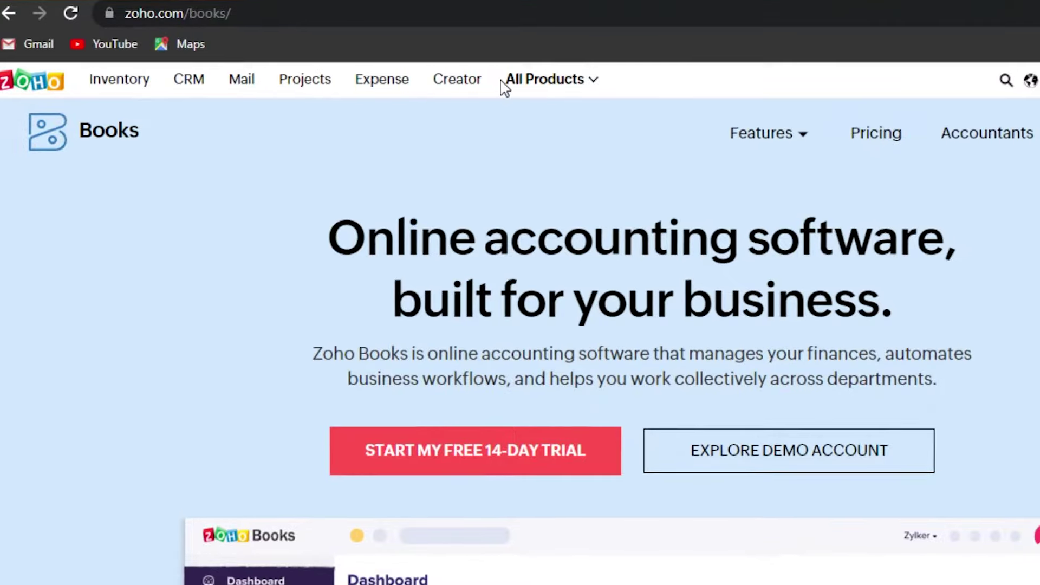
click(523, 83)
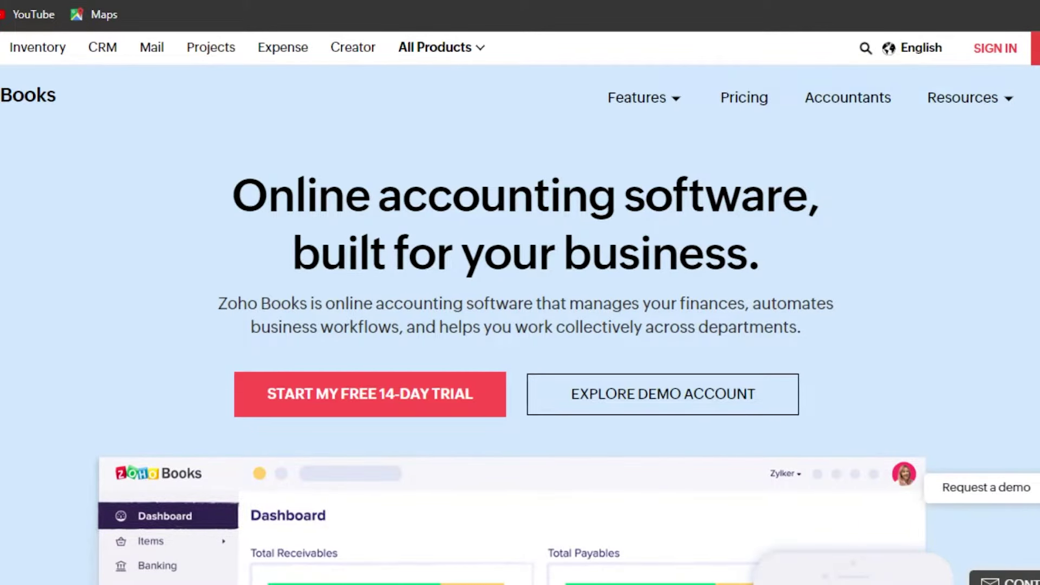
Step: Scroll to the pricing plans: Free, Standard $10, Professional $20 and Premium $30
scroll(520, 325, down, 5)
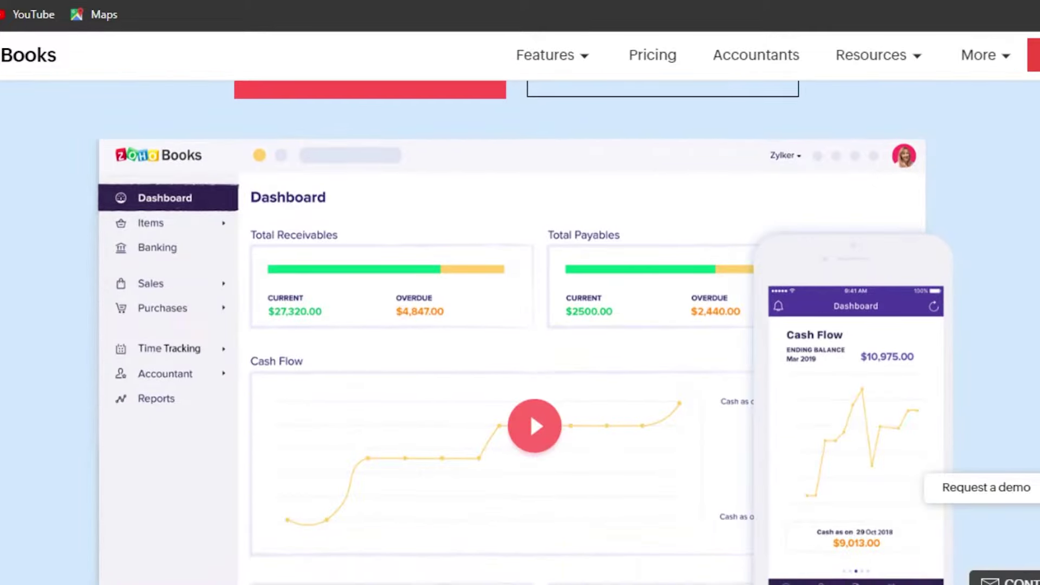
scroll(520, 326, down, 20)
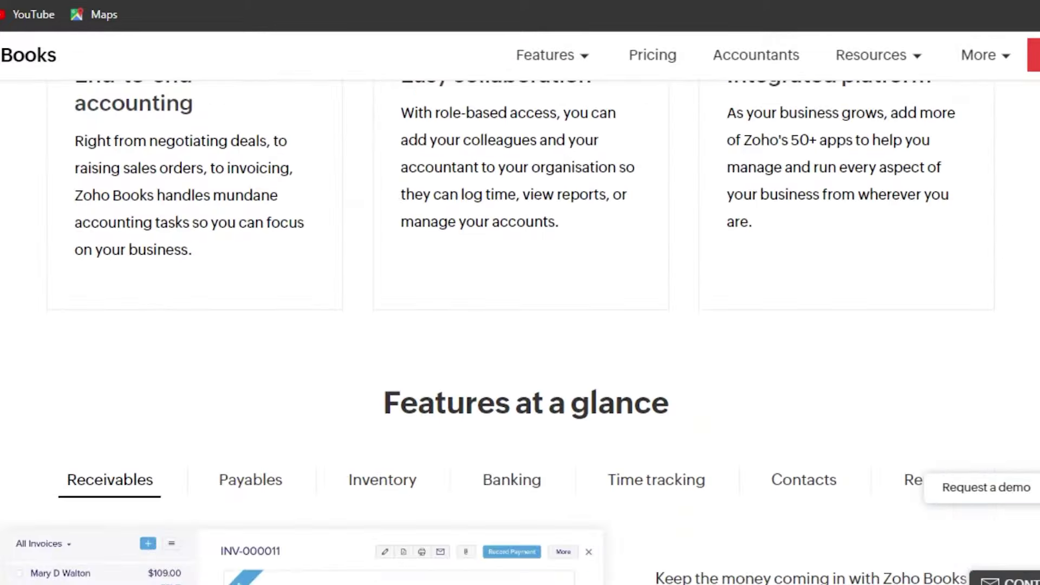
scroll(520, 325, up, 20)
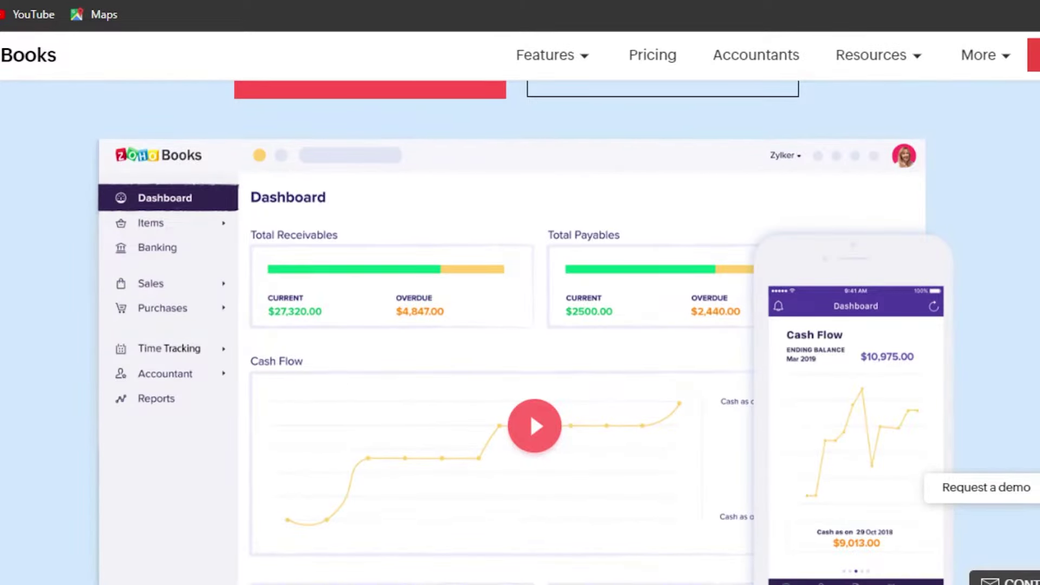
scroll(520, 325, up, 3)
scroll(520, 325, down, 20)
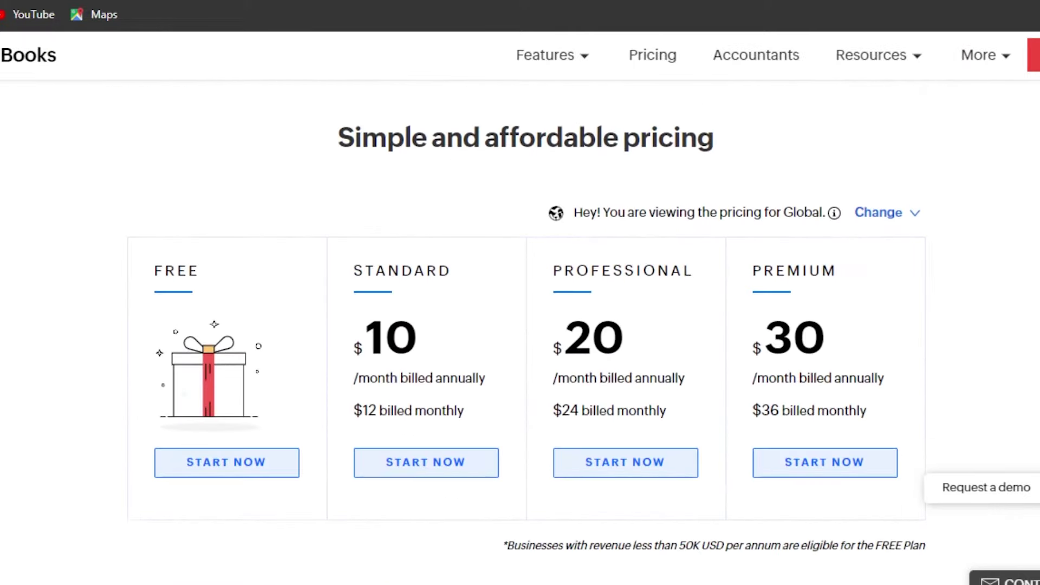
scroll(596, 244, down, 2)
scroll(596, 244, up, 1)
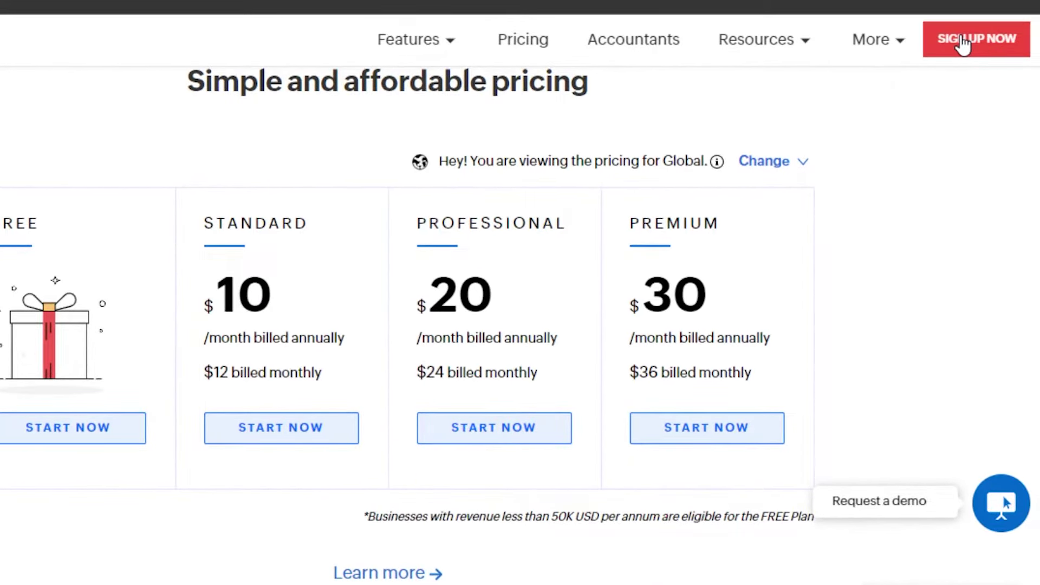
Step: Sign up for the 14-day free trial through SIGN UP NOW and create the account
click(962, 44)
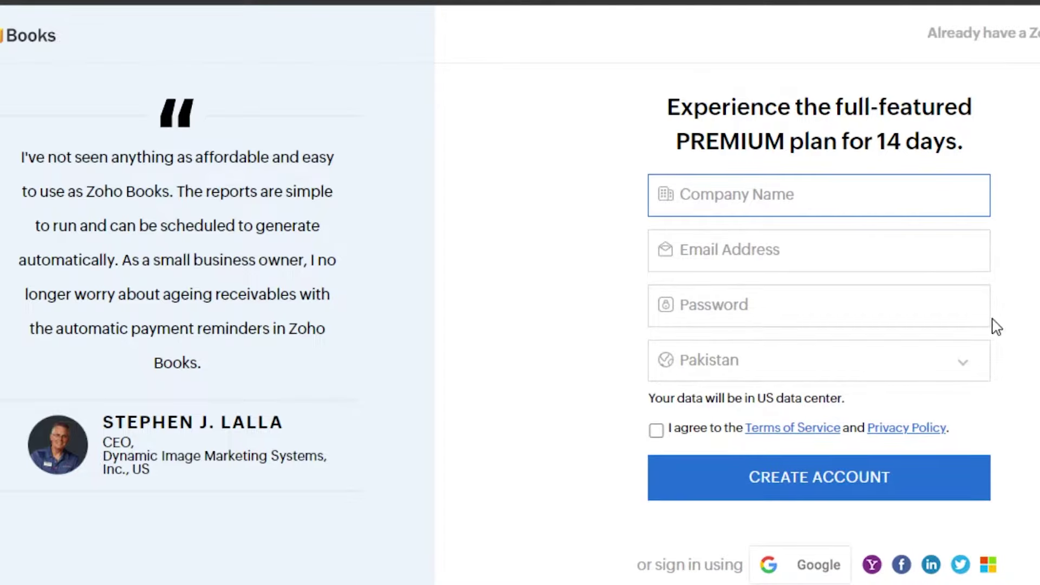
scroll(819, 326, down, 1)
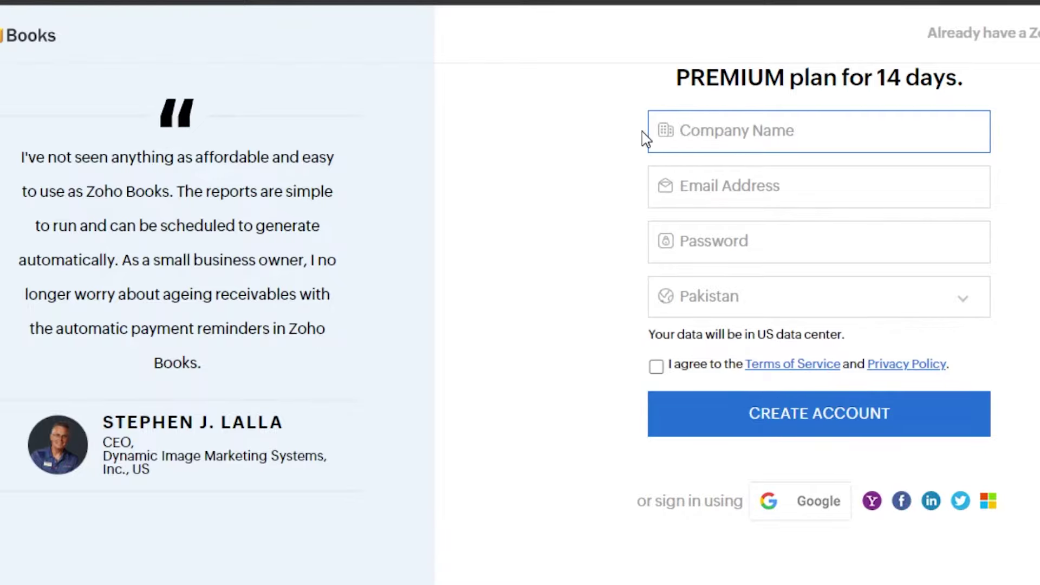
scroll(818, 325, up, 1)
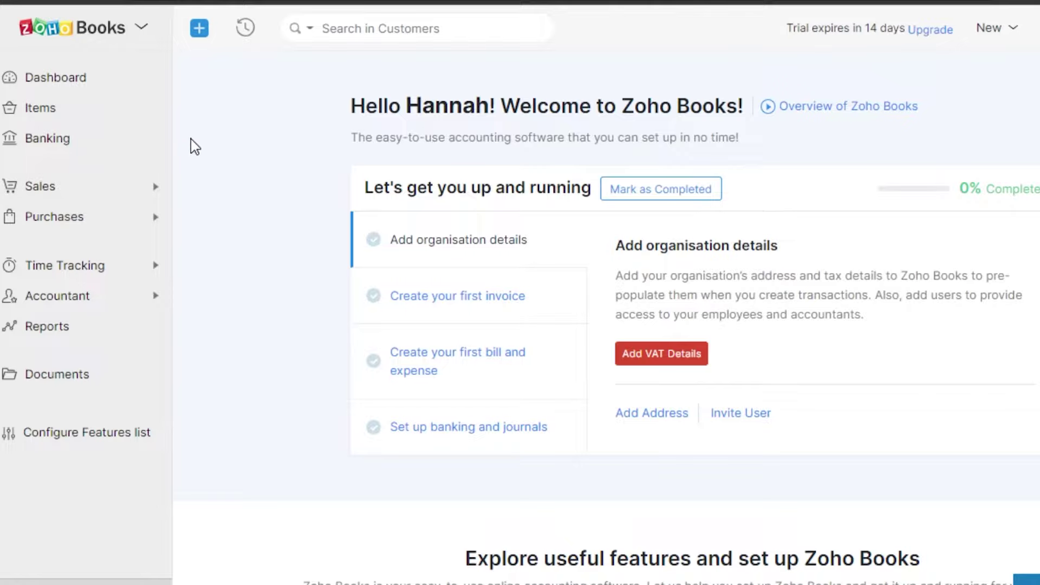
Step: Open and close the Zoho apps list, then go to the Dashboard showing £0.00 receivables and payables
click(135, 28)
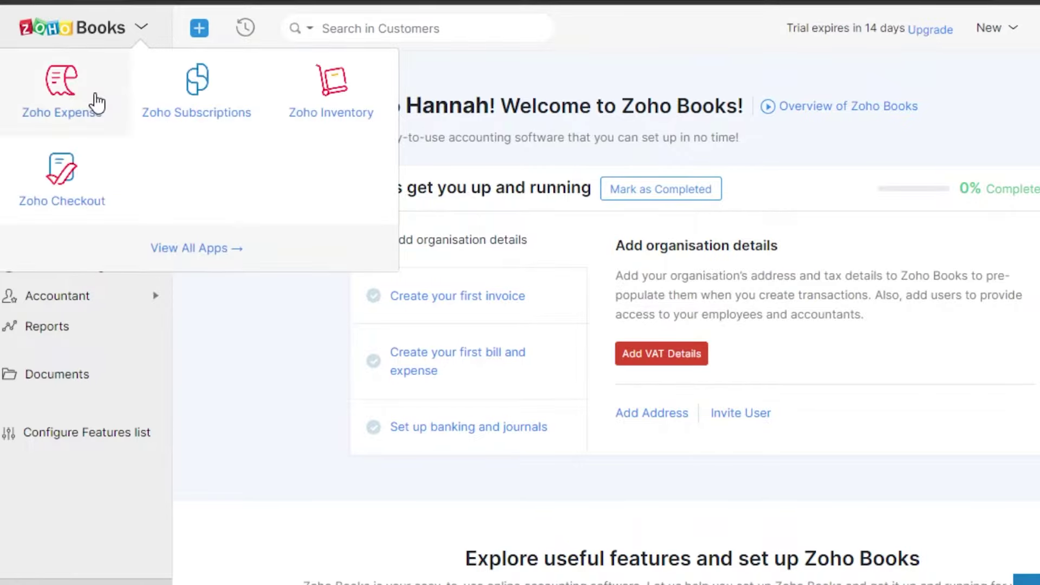
click(251, 269)
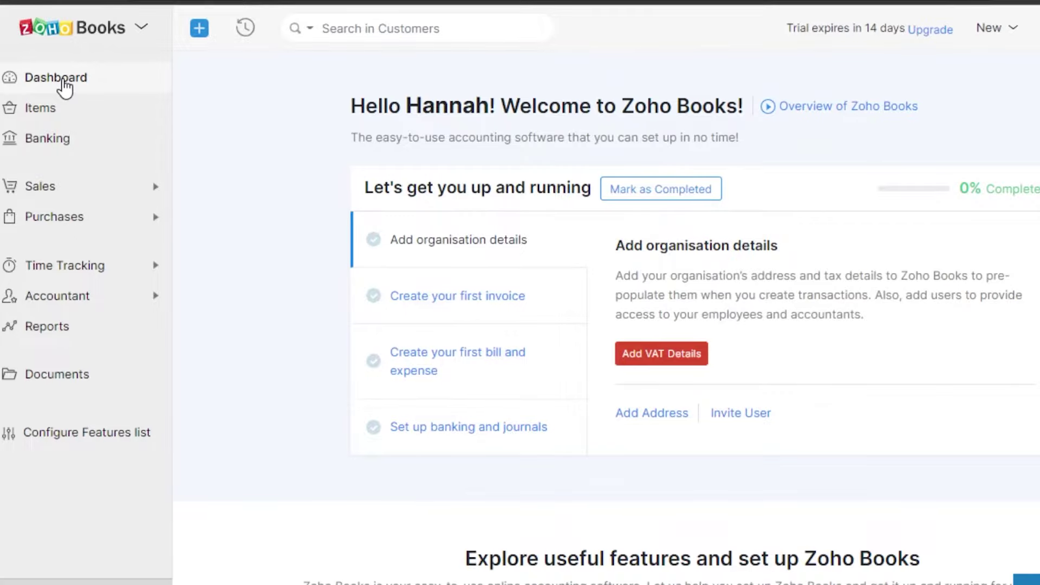
click(64, 81)
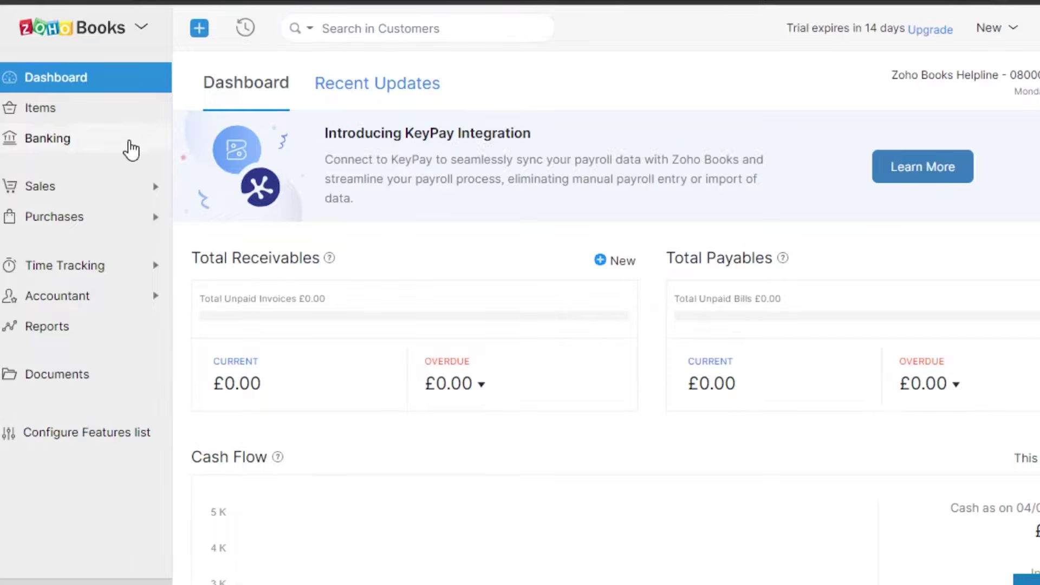
Step: Go to Items to show the empty All Items list with its help panel
click(64, 106)
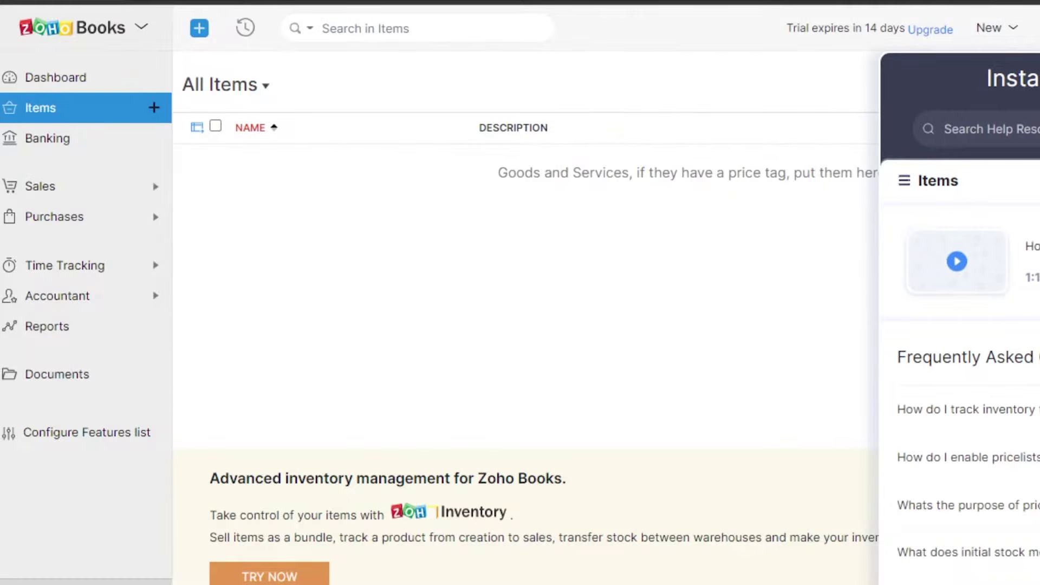
Step: Dismiss the Instant Helper panel with Escape and start a New Item
key(Escape)
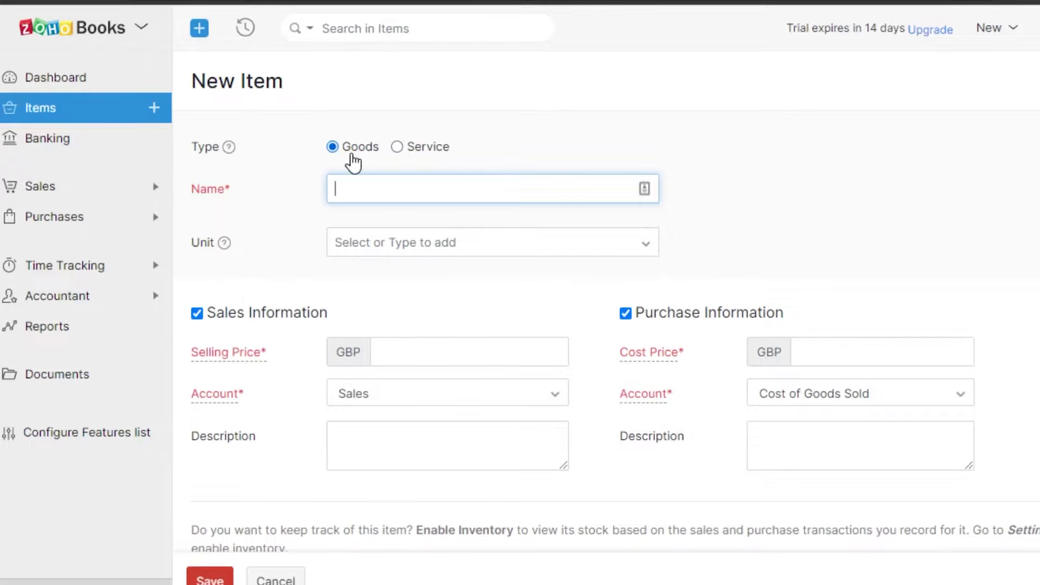
Step: Make the new item a service named 'test' with General Income sales account and description 'description'
click(397, 148)
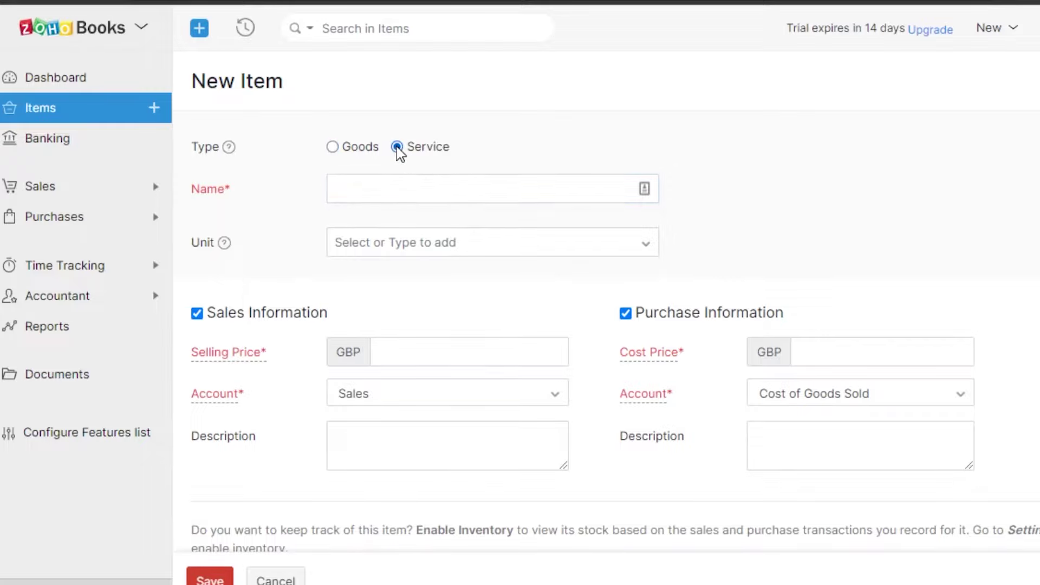
click(387, 185)
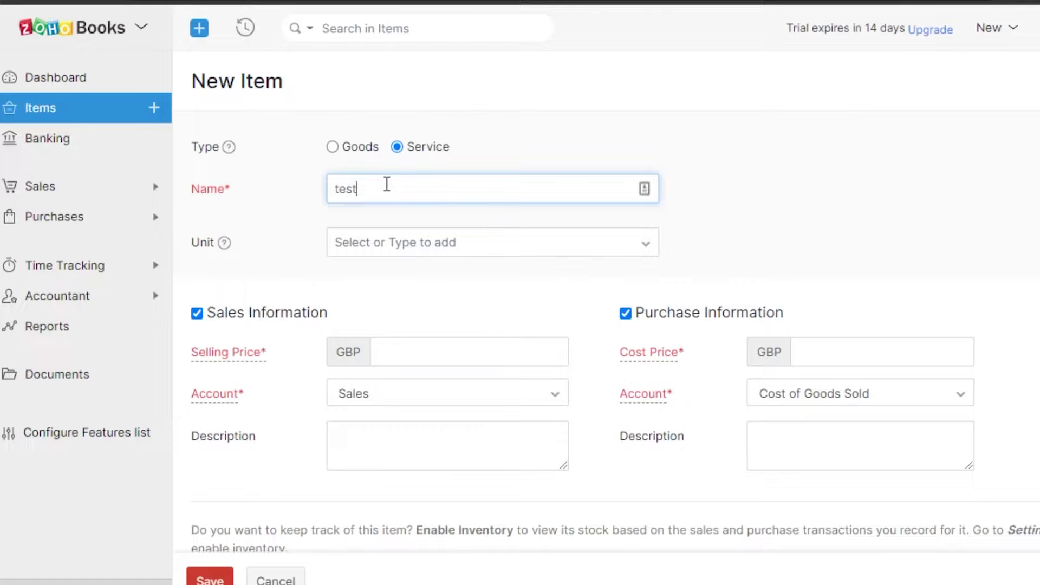
scroll(347, 303, down, 1)
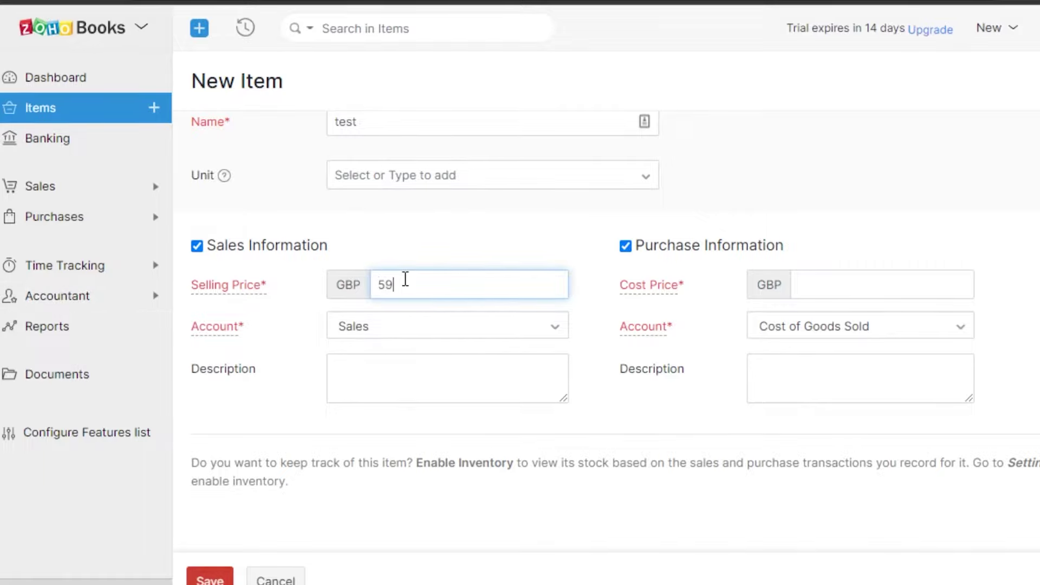
click(425, 332)
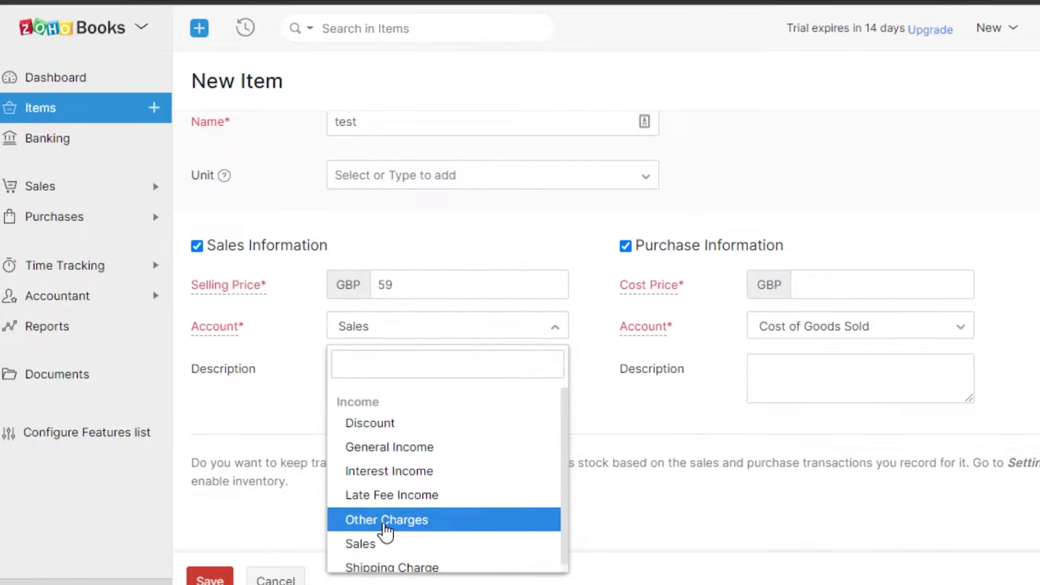
click(390, 448)
click(447, 372)
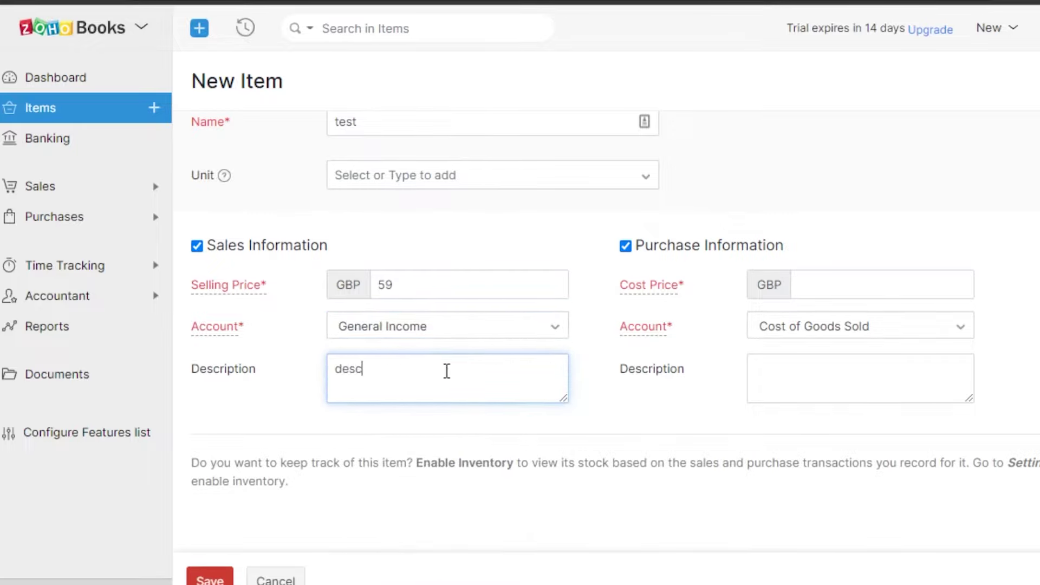
text(description)
Step: Set the cost price and Cost of Goods Sold purchase account, save the item, then go to Banking
click(850, 287)
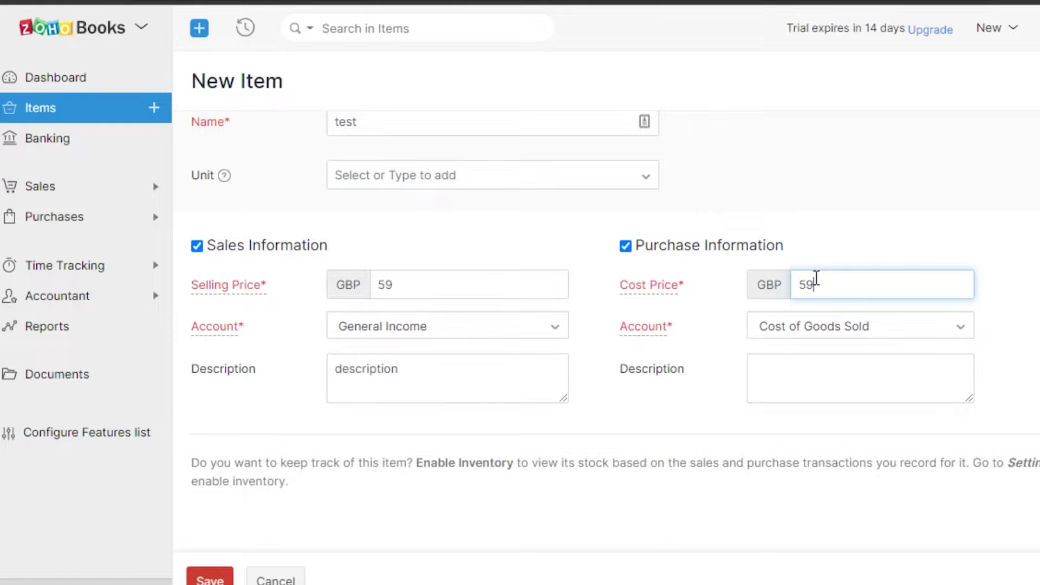
key(BackSpace)
key(BackSpace)
click(817, 334)
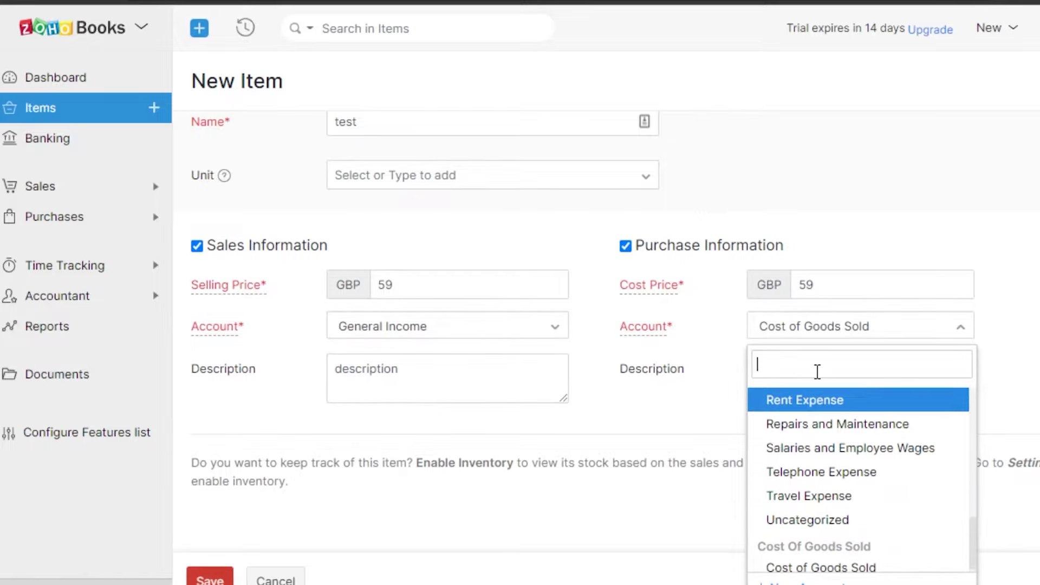
click(795, 563)
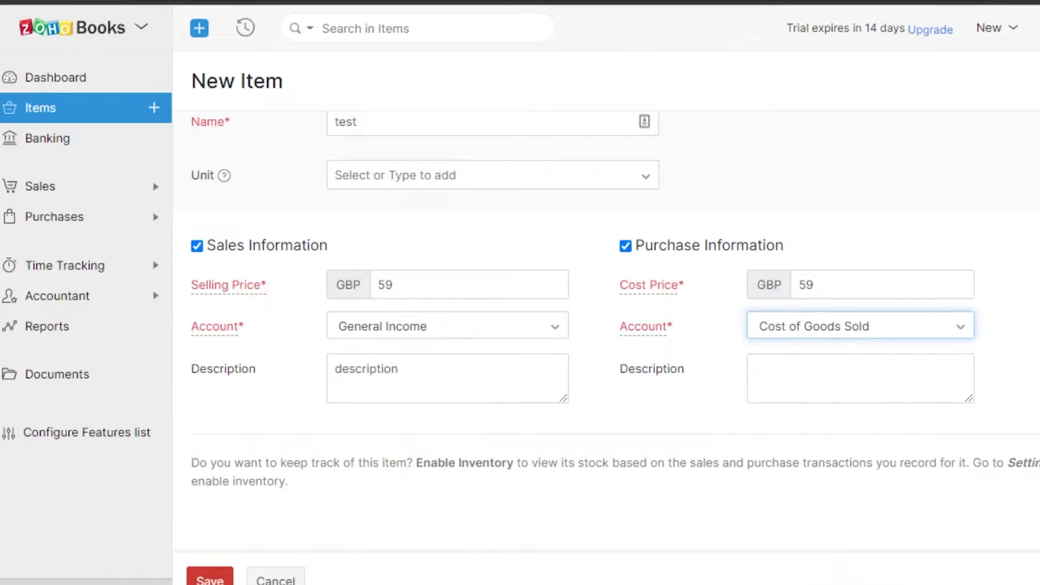
scroll(605, 325, up, 1)
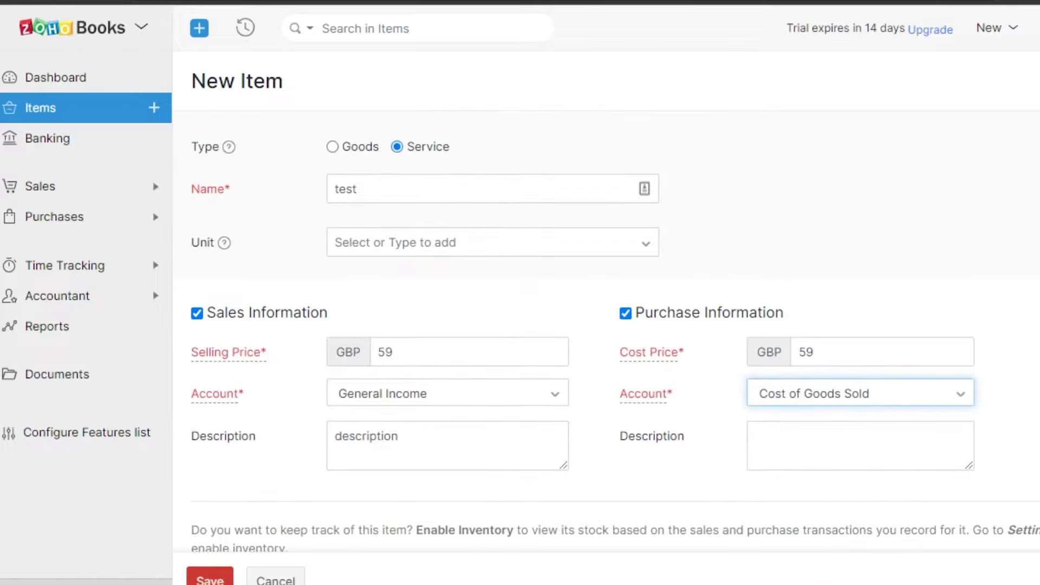
click(202, 578)
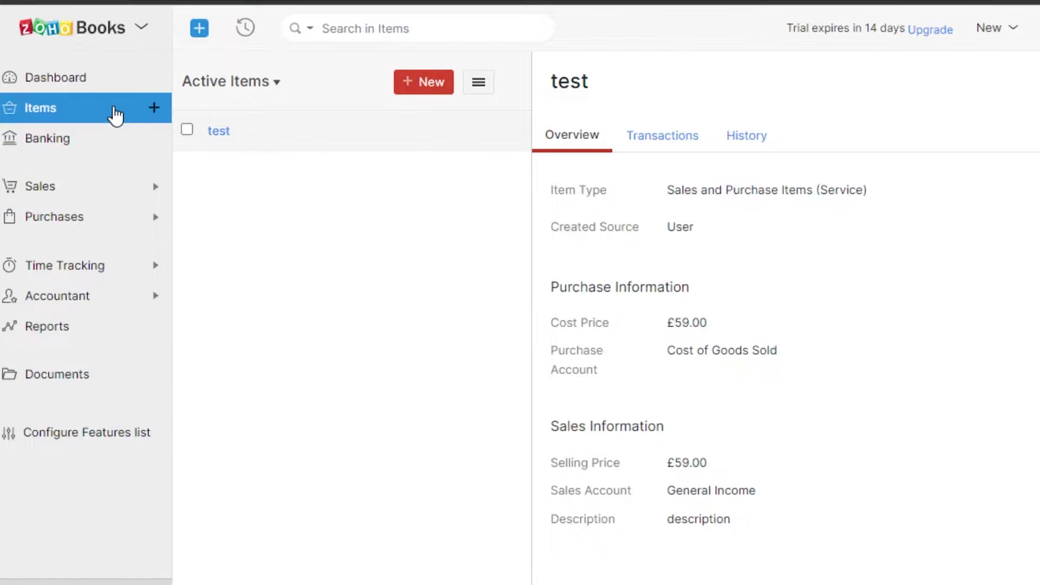
click(97, 145)
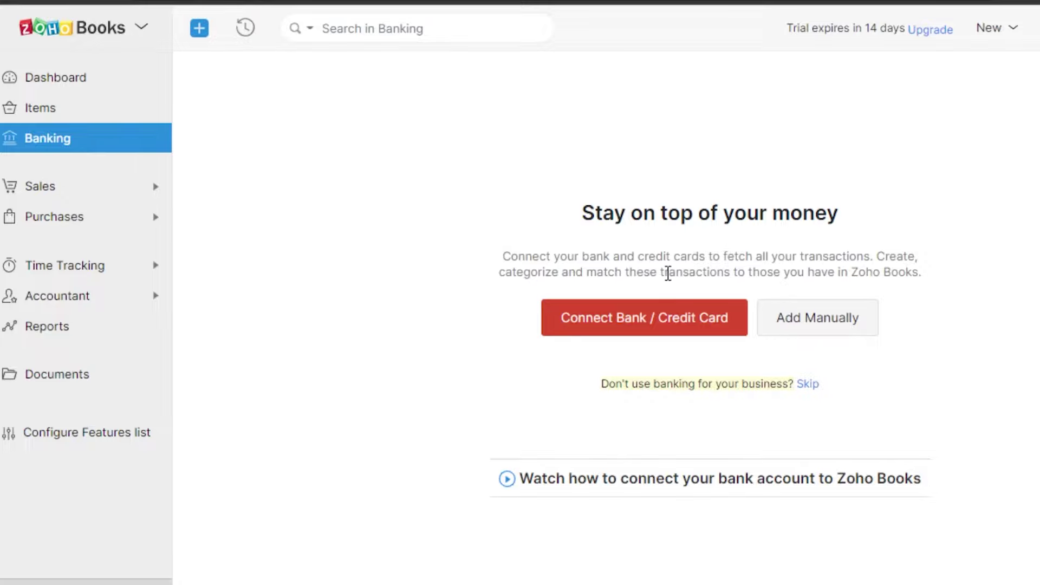
Step: Show the Connect Bank / Credit Card options listing popular banks, and expand Sales in the sidebar
click(664, 328)
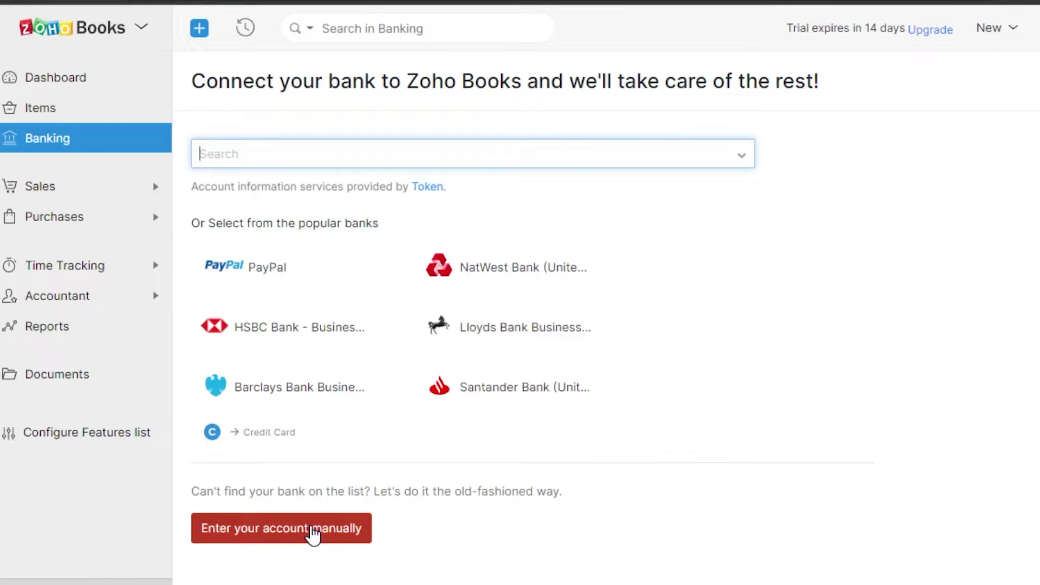
click(101, 191)
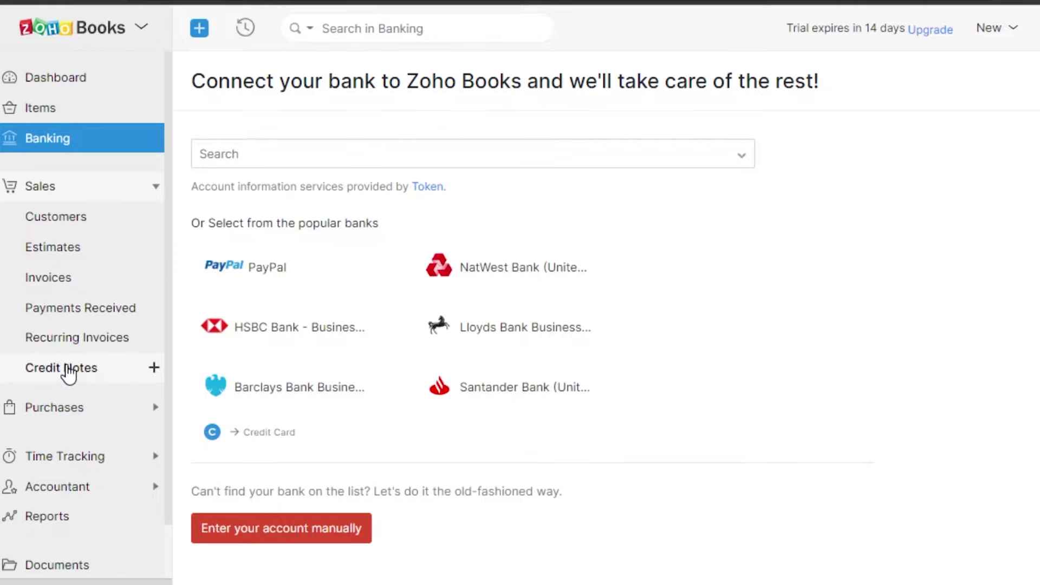
Step: Open Customers and start a new customer of type Individual
click(87, 219)
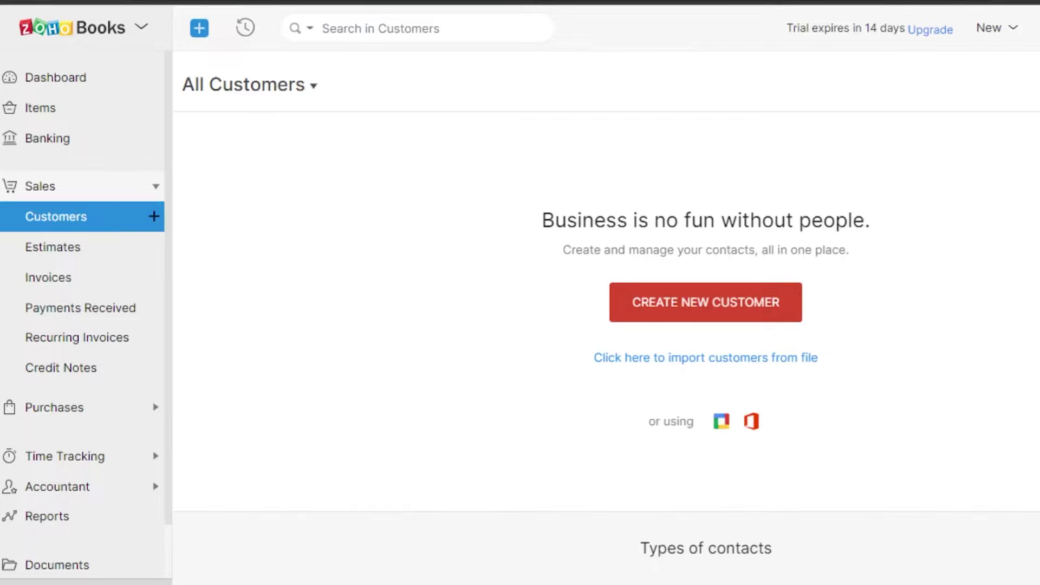
click(706, 302)
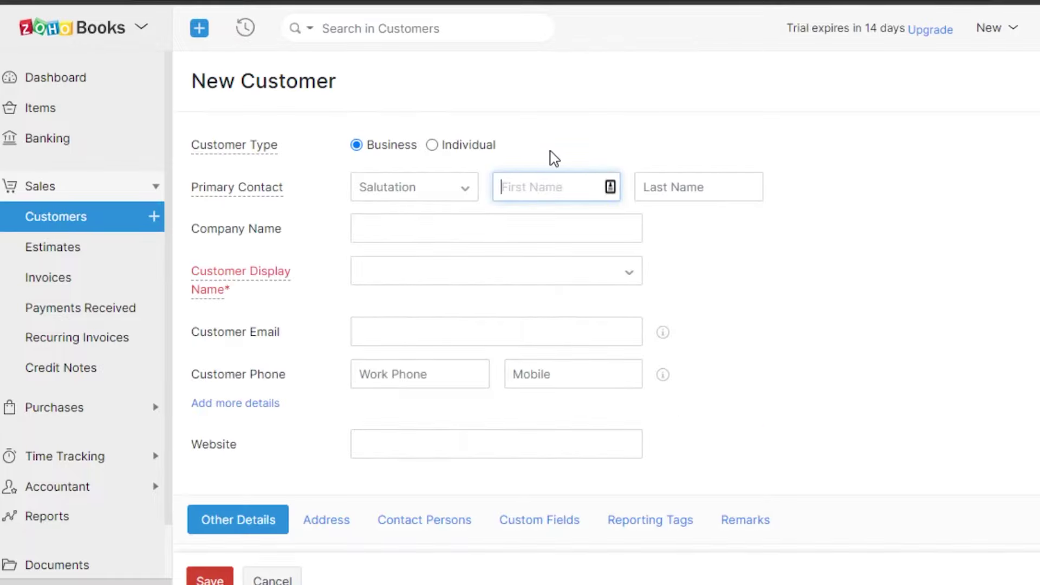
click(433, 146)
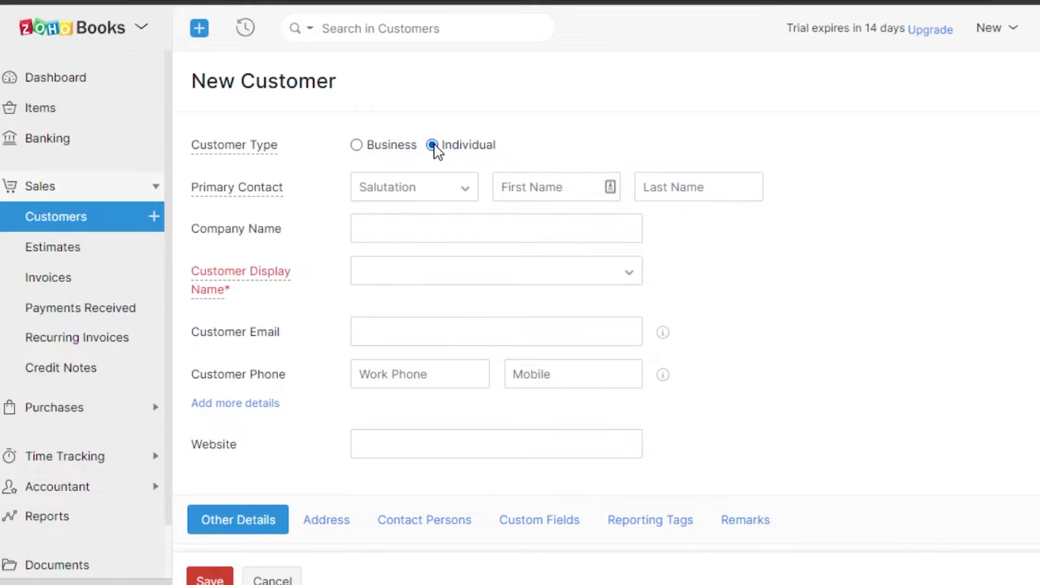
click(428, 186)
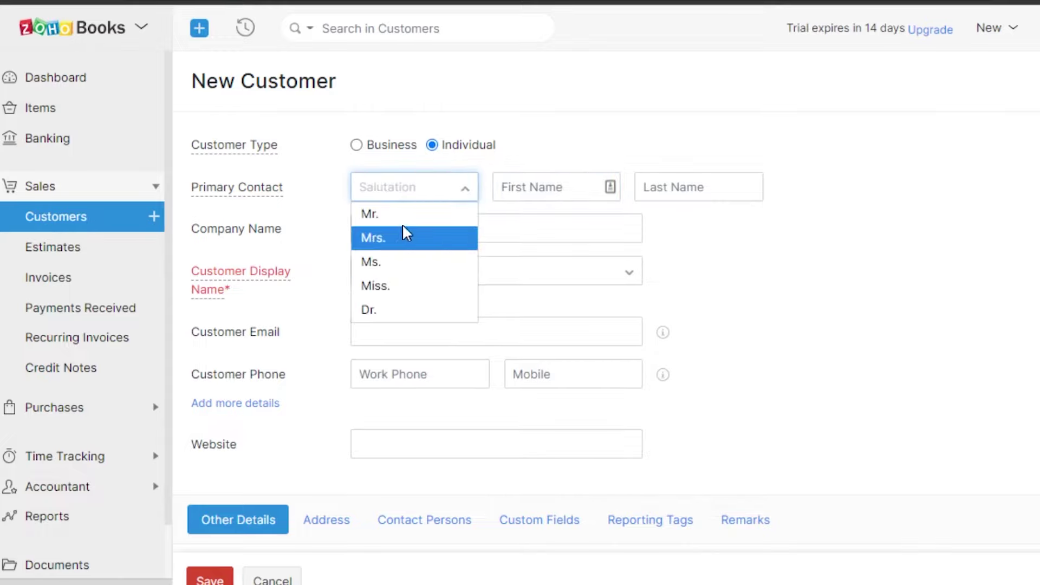
click(531, 194)
Step: Enter the customer's first and last name, company 'zinho', and full name as display name
click(532, 185)
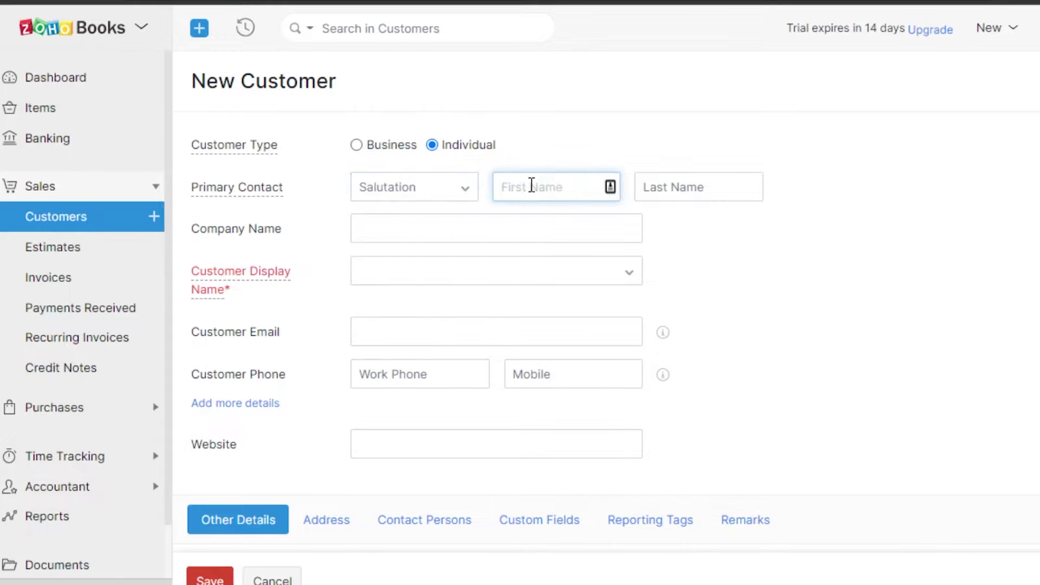
click(686, 187)
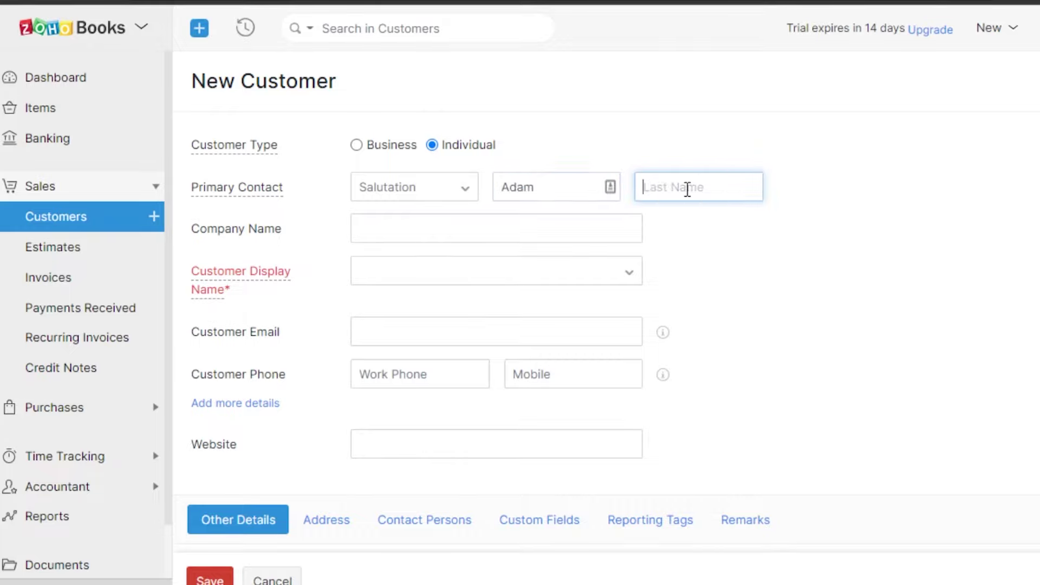
text(smith)
click(446, 232)
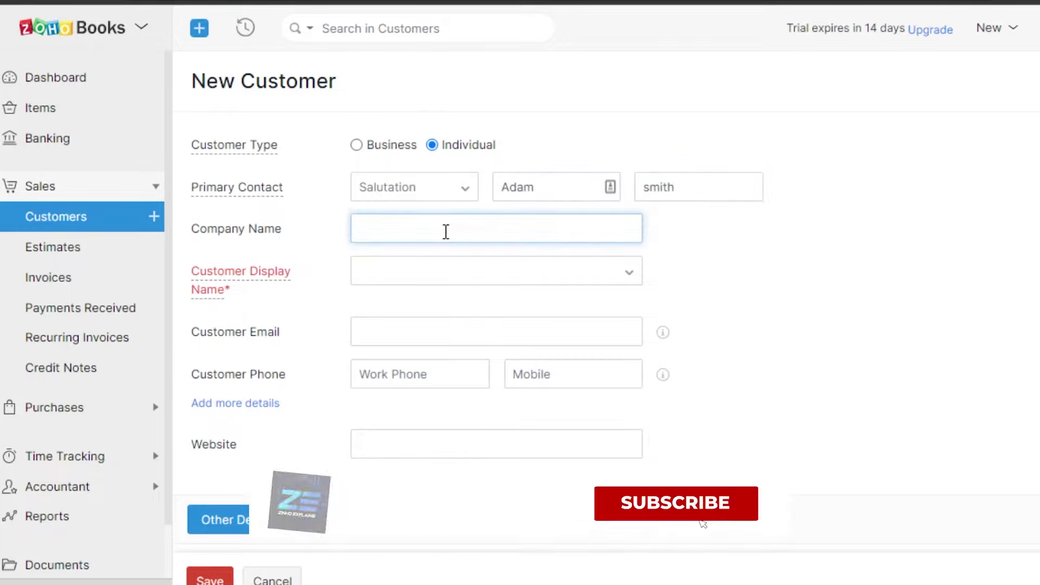
text(zinho)
click(455, 264)
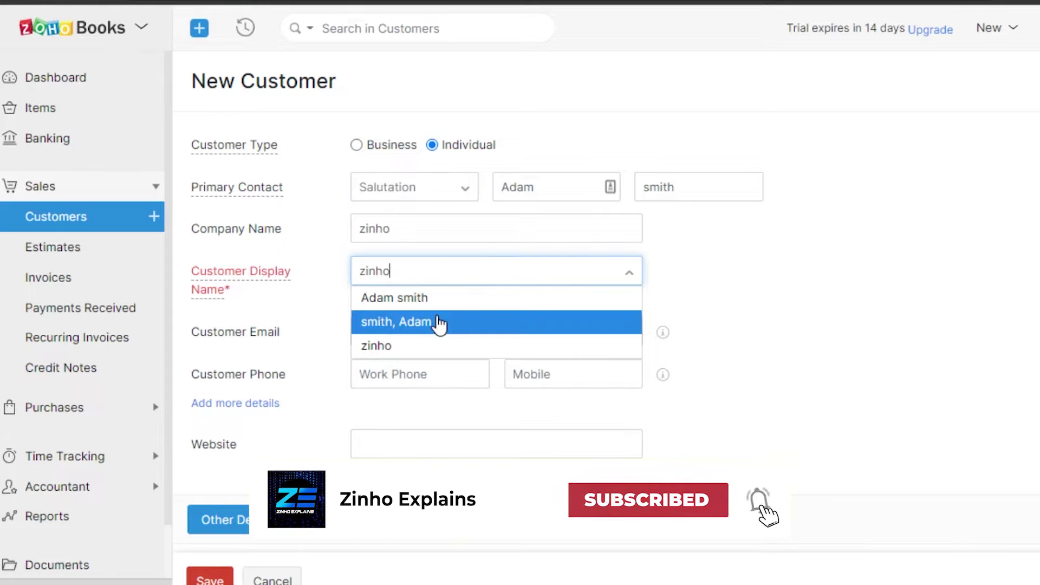
click(439, 299)
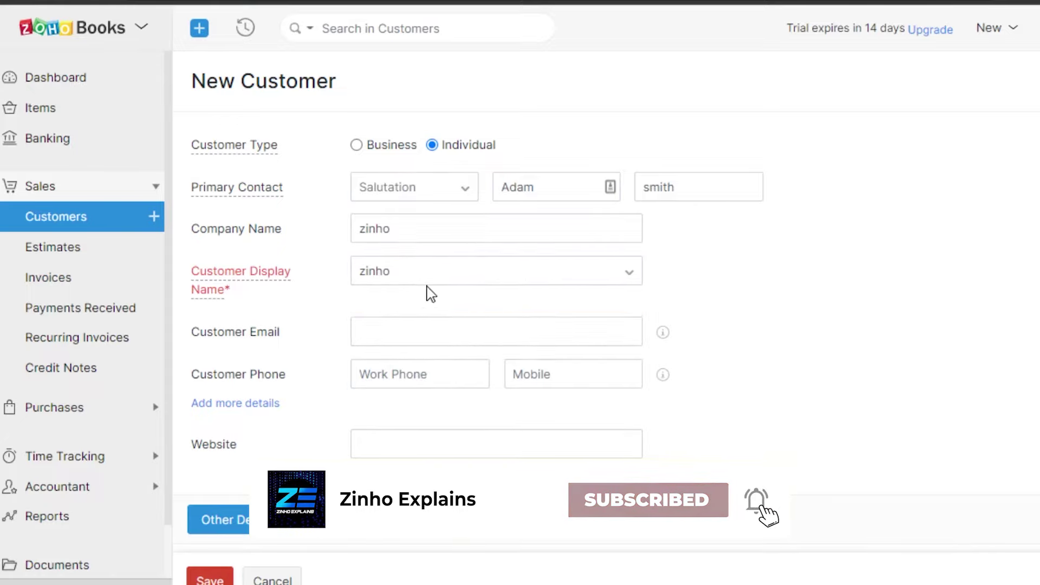
click(481, 260)
click(413, 324)
click(415, 332)
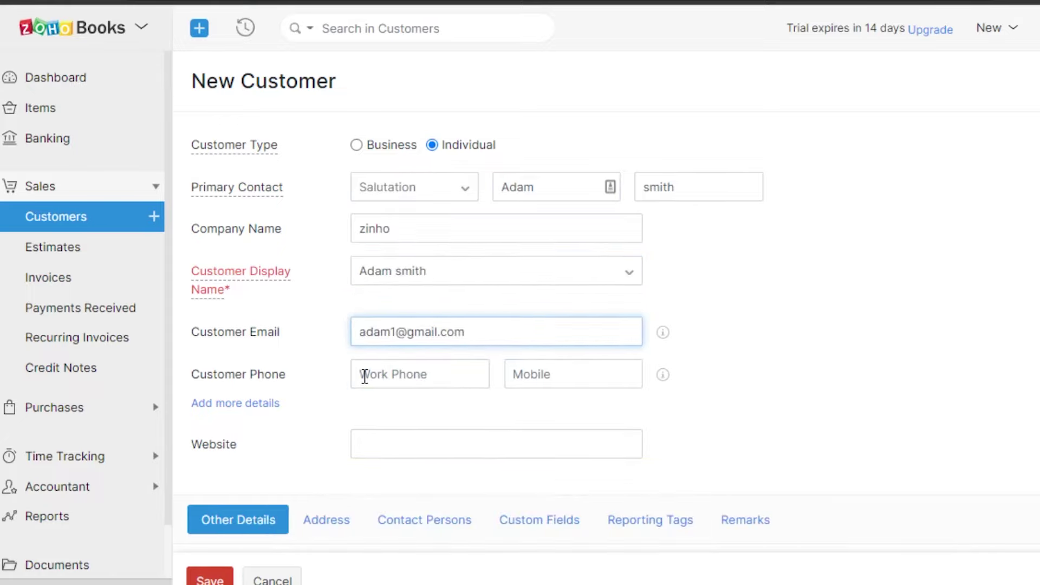
Step: Enter the customer's e-mail, set currency to CAD- Canadian Dollar at exchange rate 1, and save
scroll(571, 344, down, 7)
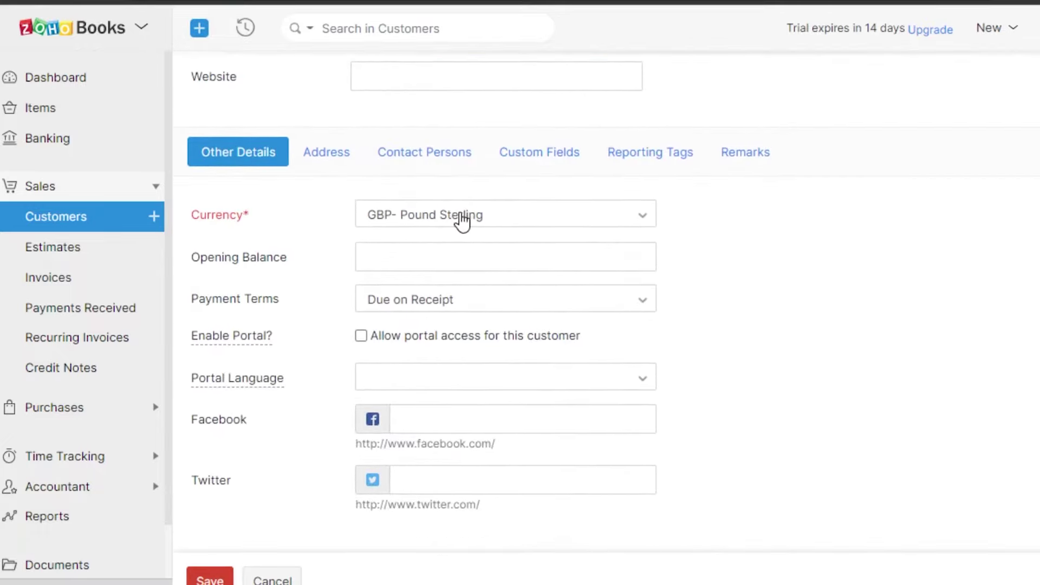
click(464, 219)
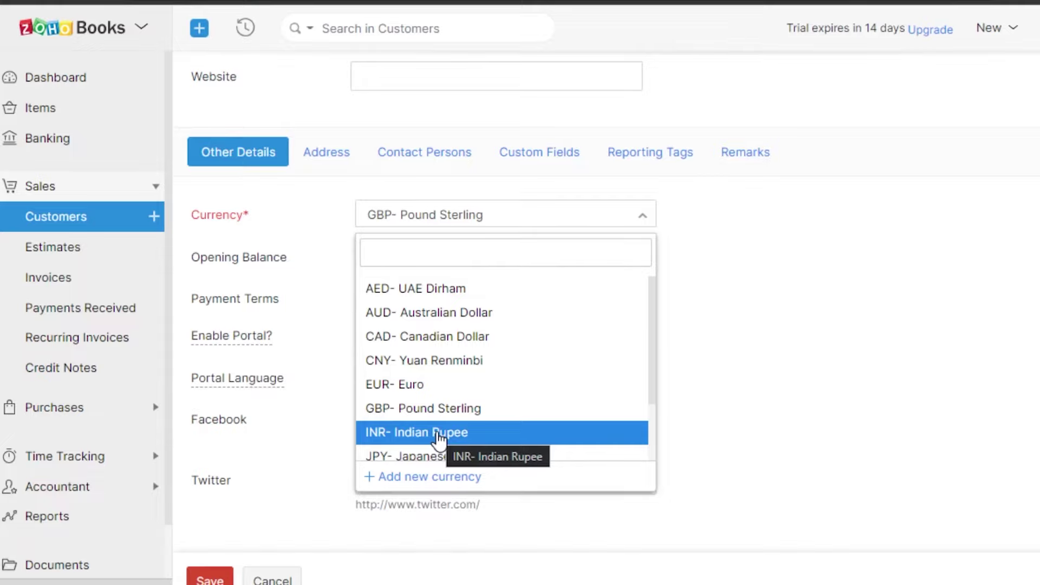
click(454, 341)
click(428, 303)
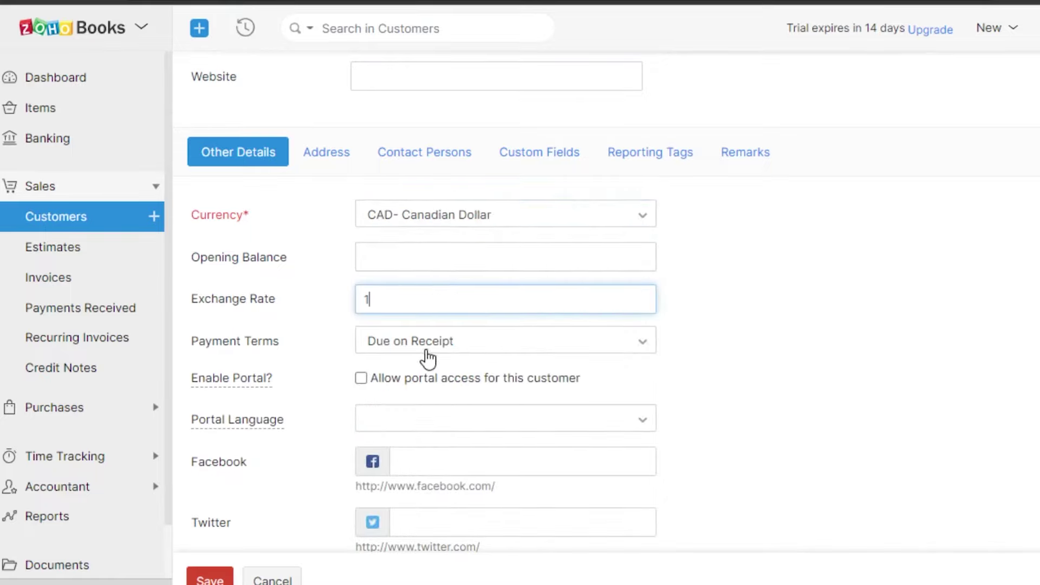
scroll(542, 303, down, 2)
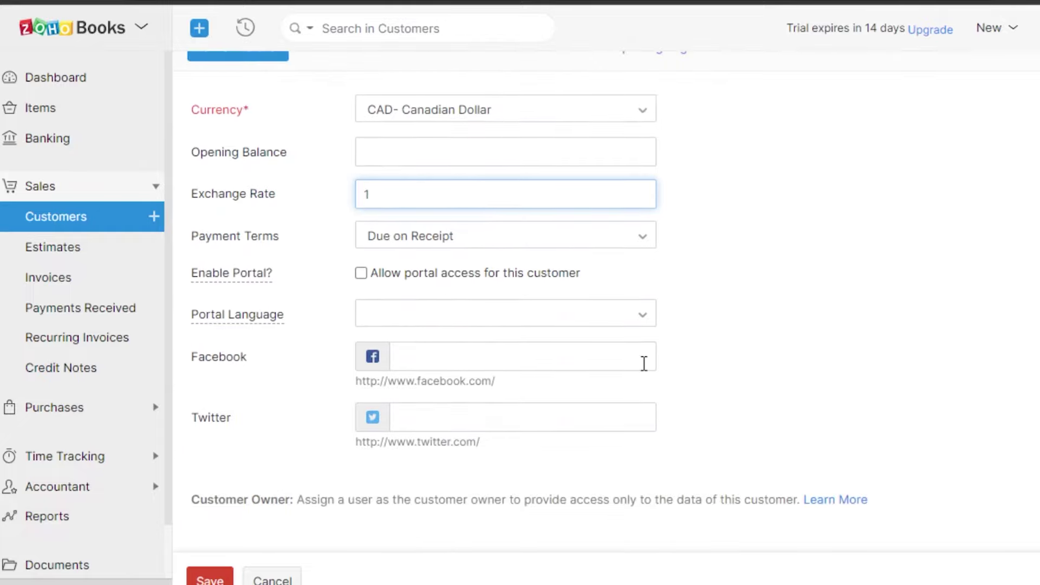
click(208, 579)
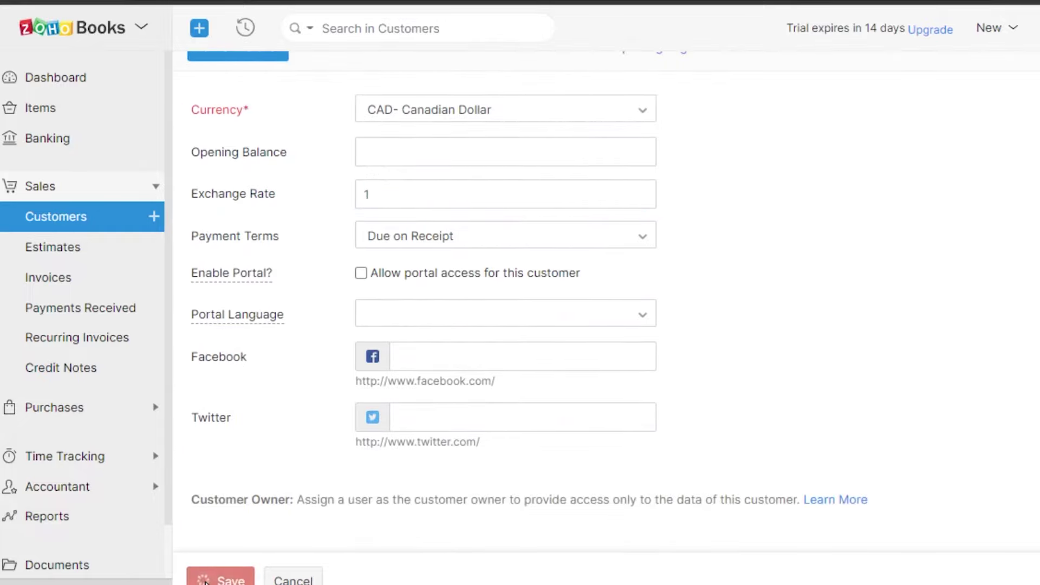
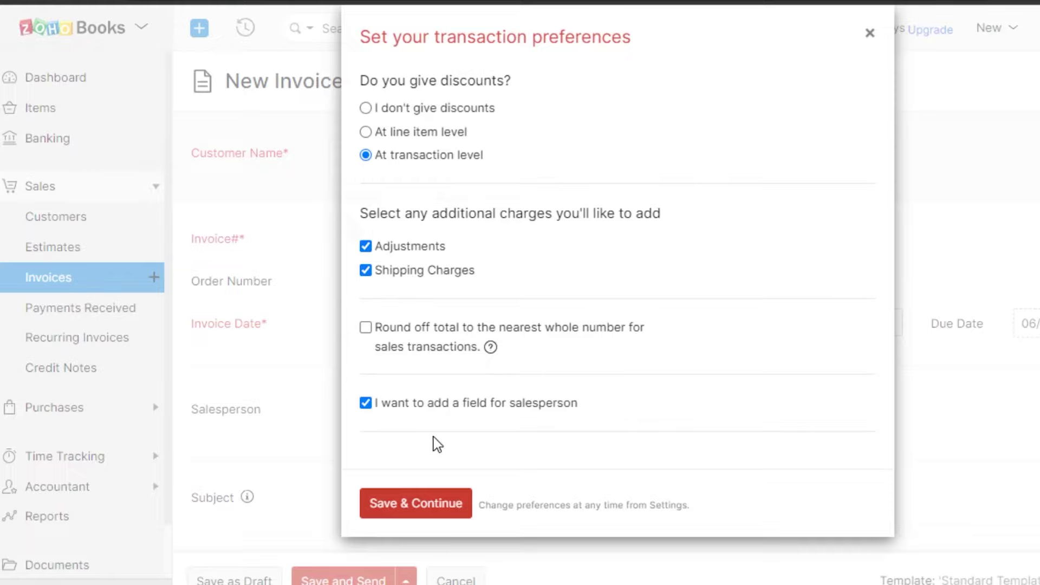
Step: Save the transaction preferences and open the customer list on the new invoice
click(423, 519)
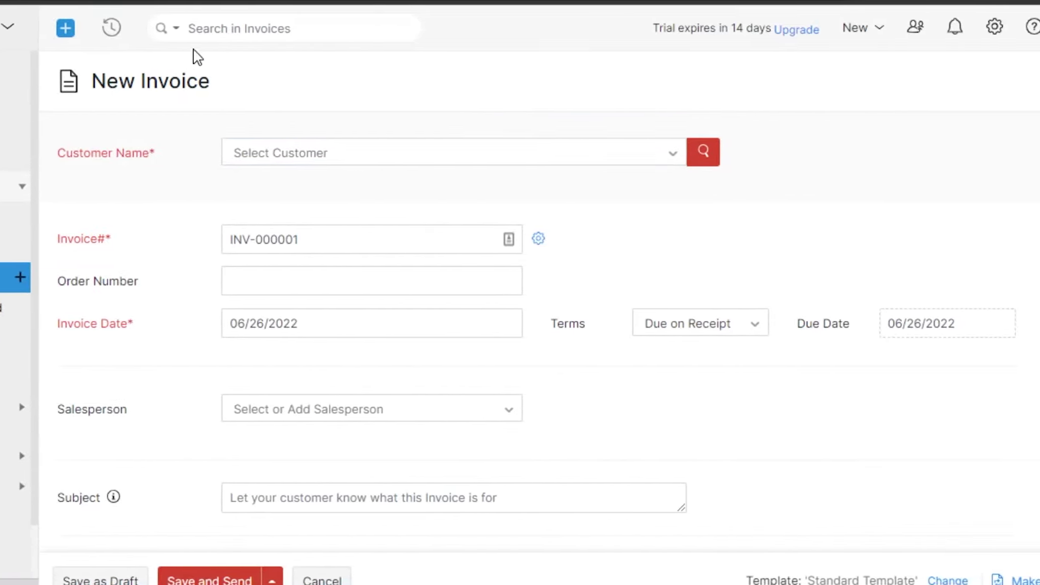
click(318, 32)
click(262, 156)
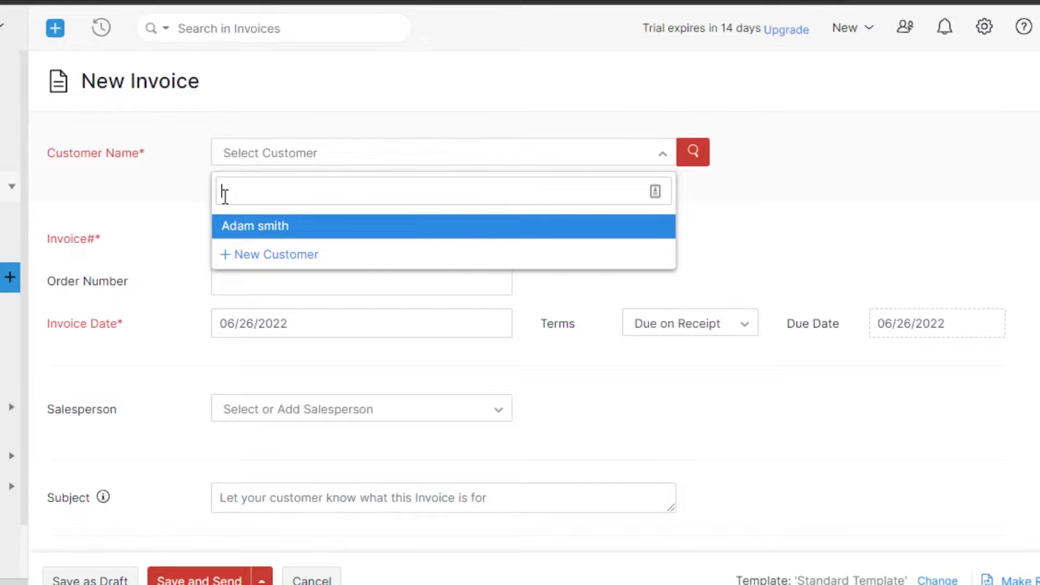
Step: Assign the existing customer, enter order number 5690, and keep the invoice date on the 26th
click(325, 228)
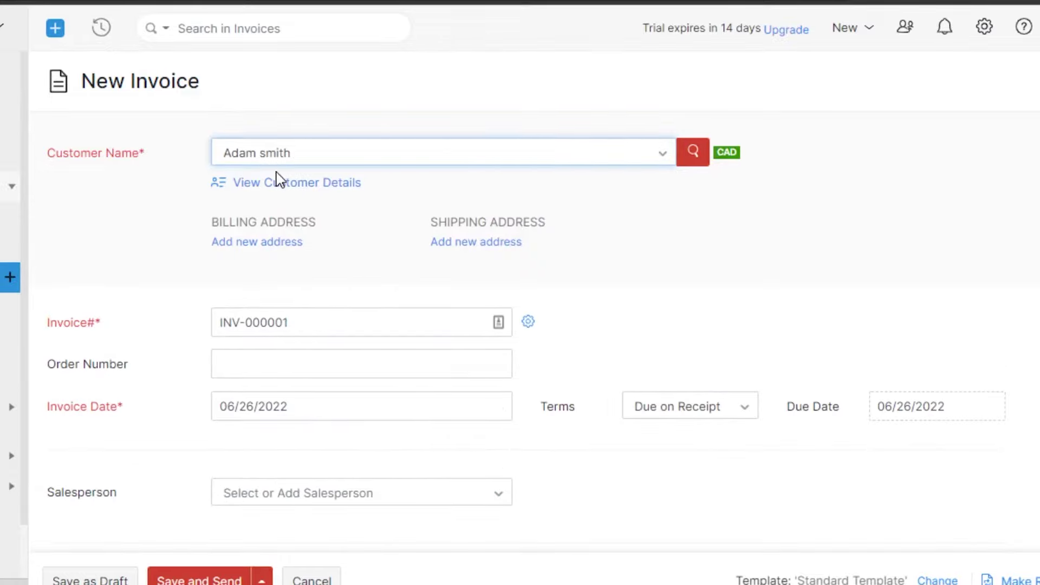
scroll(348, 350, down, 2)
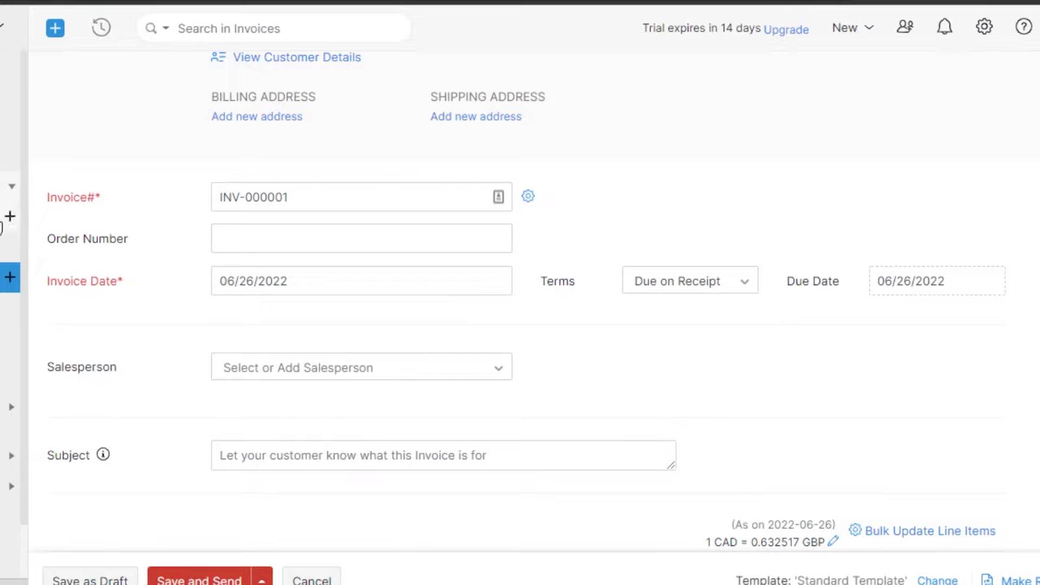
click(283, 239)
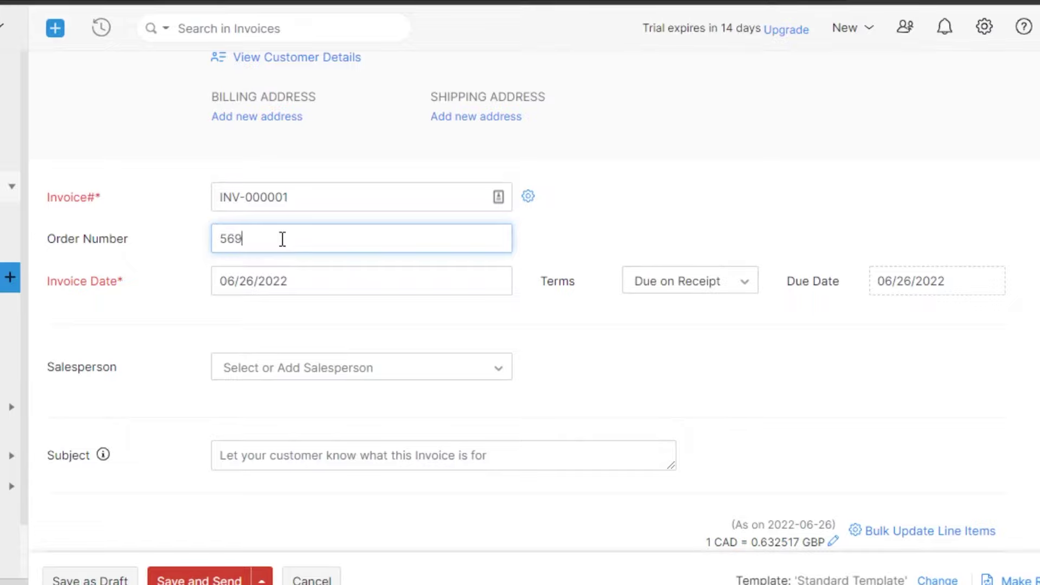
click(285, 288)
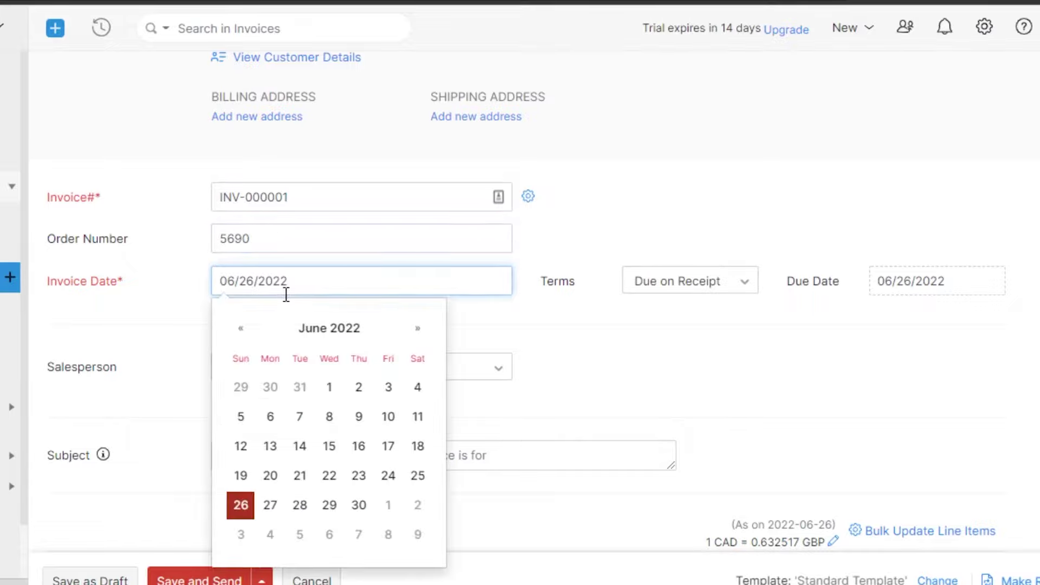
click(270, 504)
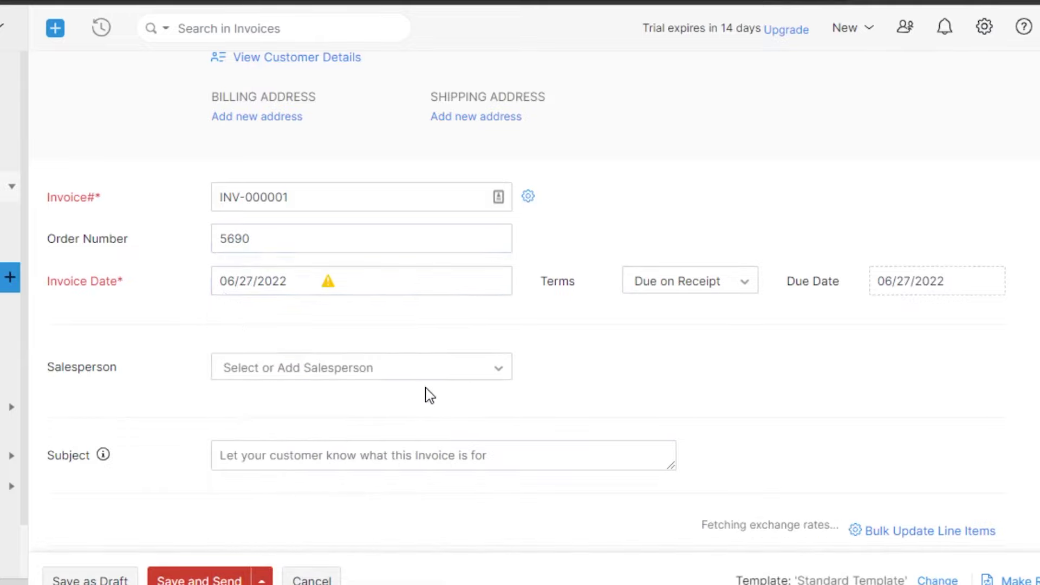
click(366, 286)
click(239, 505)
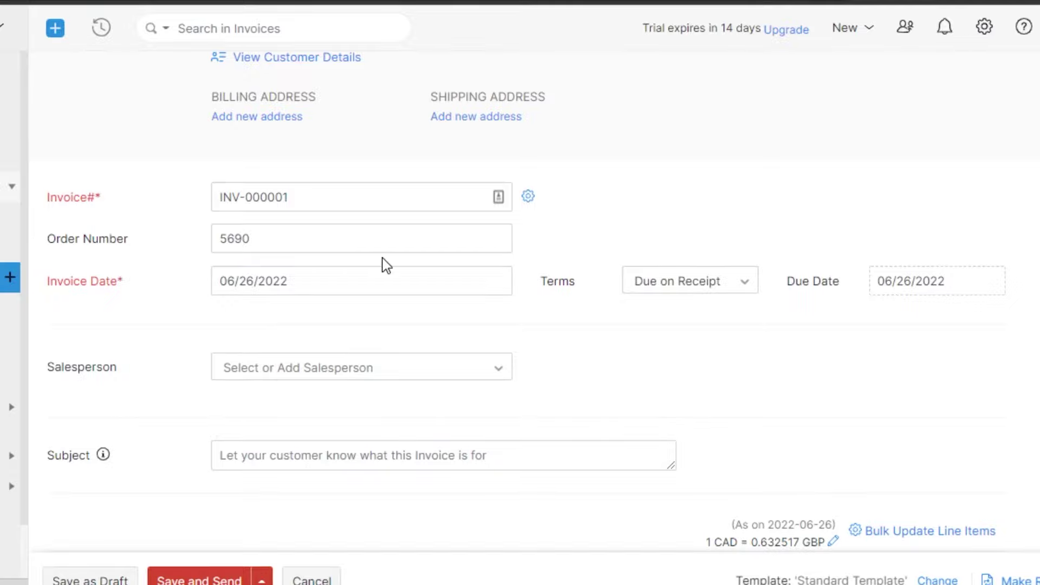
Step: Set the due date to 06/28/2022, which switches the terms to Custom
click(674, 291)
scroll(661, 423, up, 2)
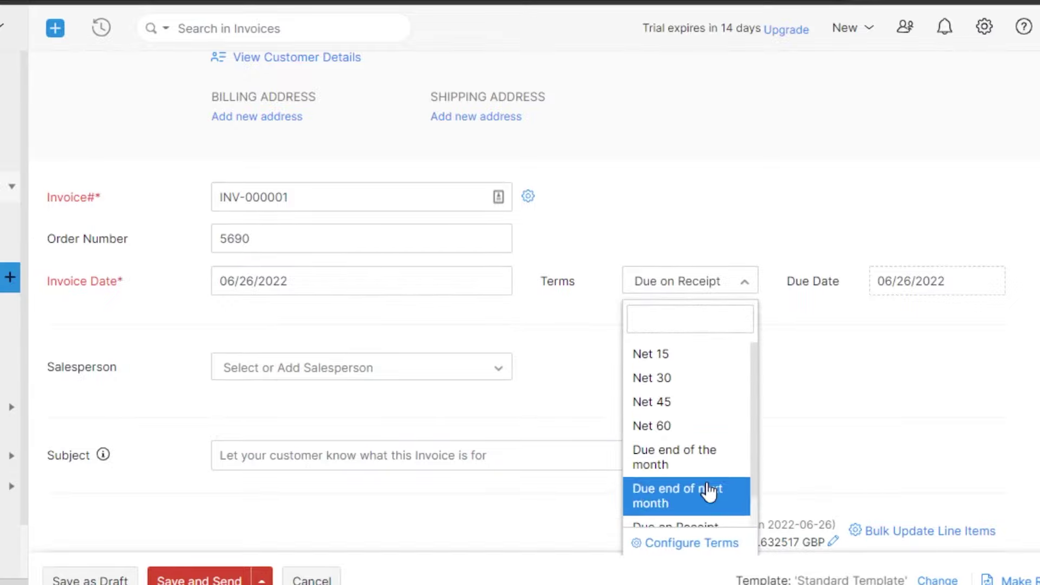
click(791, 353)
click(861, 340)
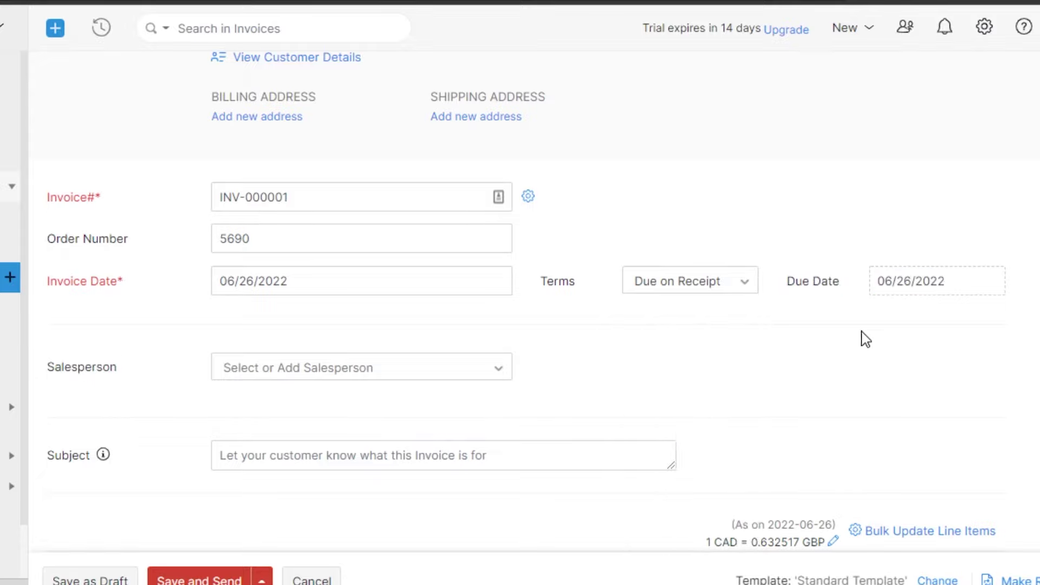
click(919, 280)
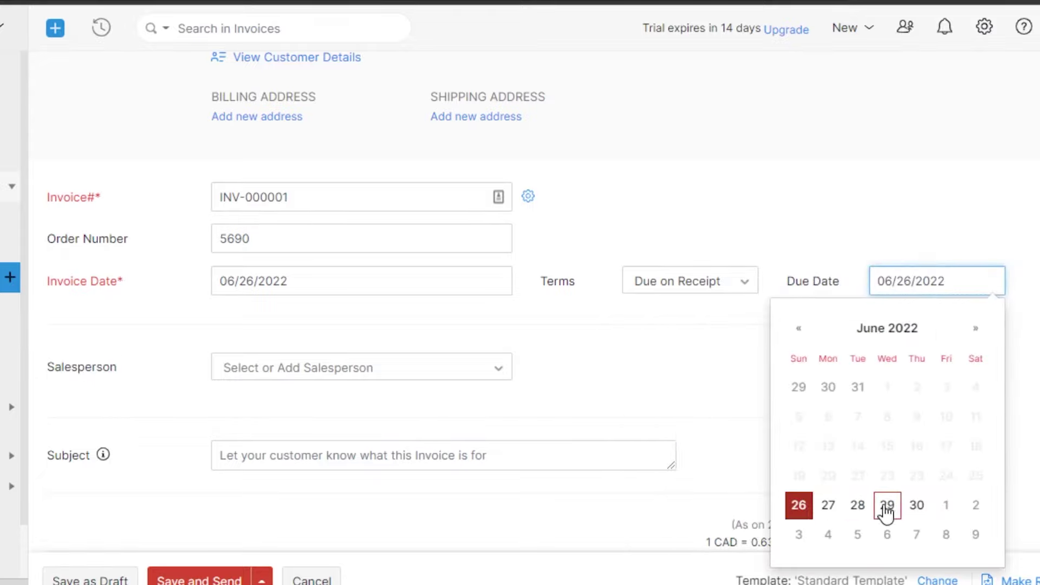
click(859, 506)
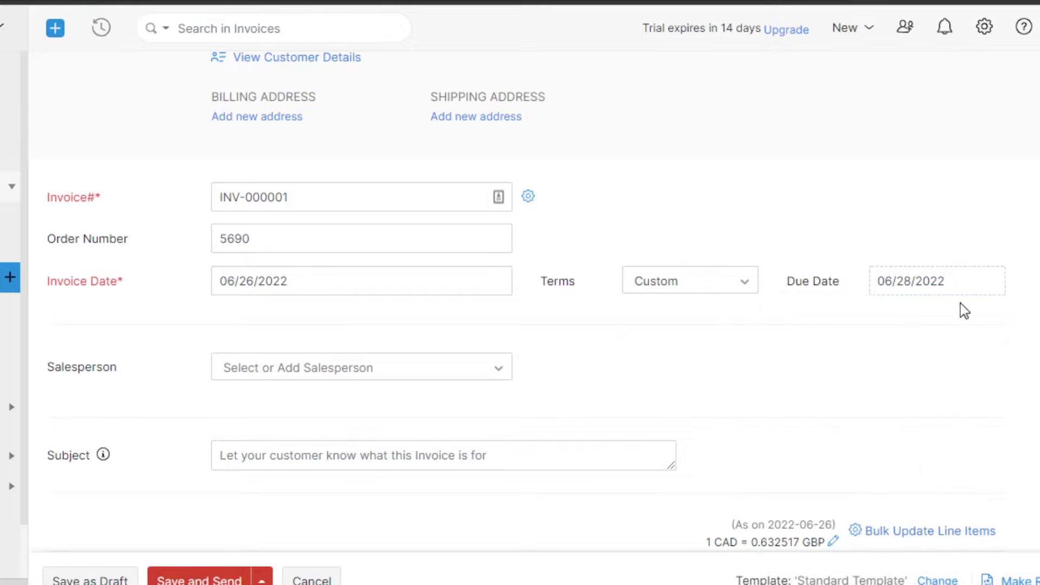
scroll(928, 385, down, 4)
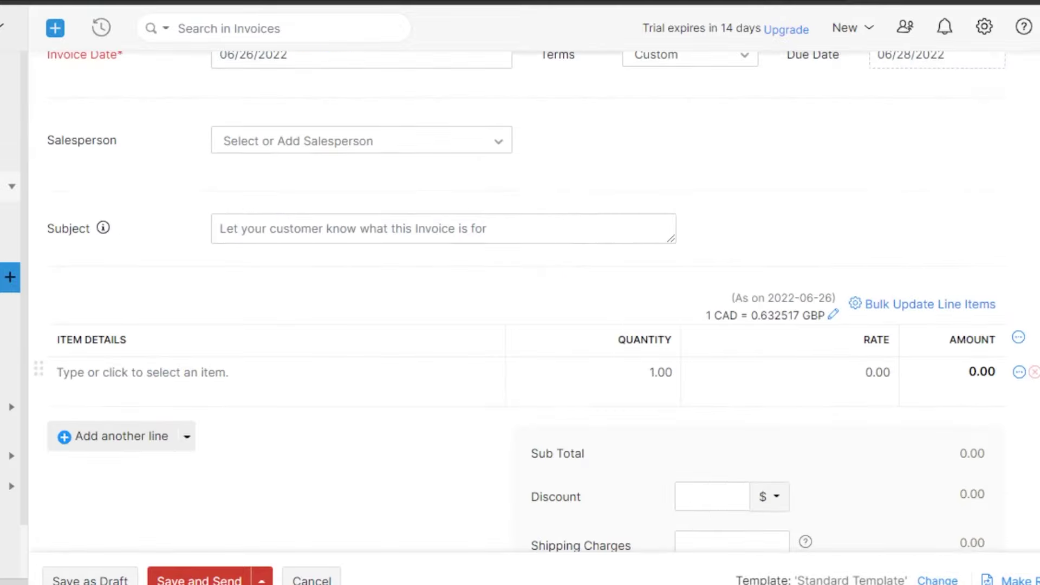
Step: Leave the salesperson empty and enter 'Services' as the invoice subject
click(359, 146)
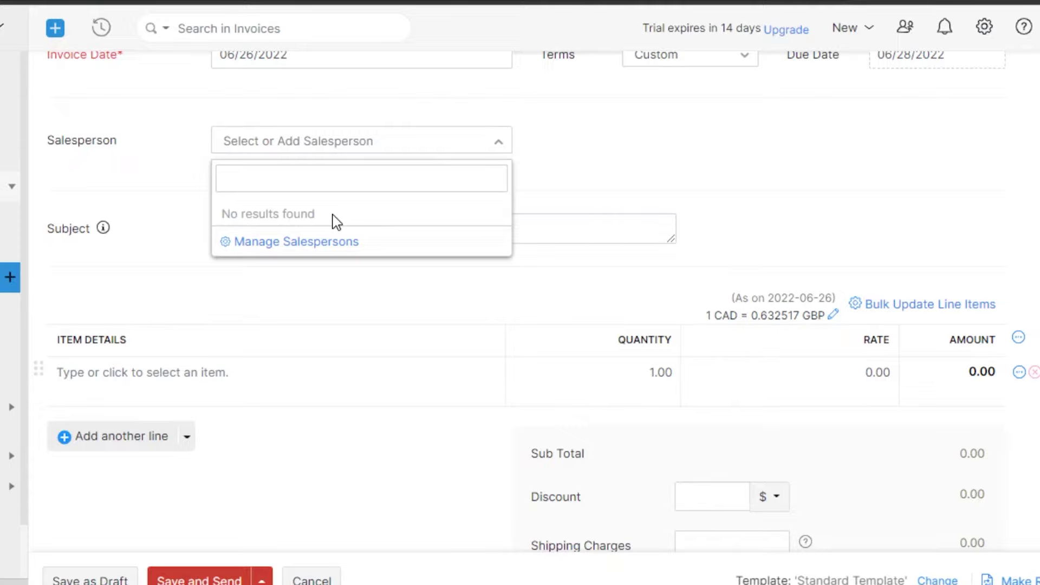
key(Escape)
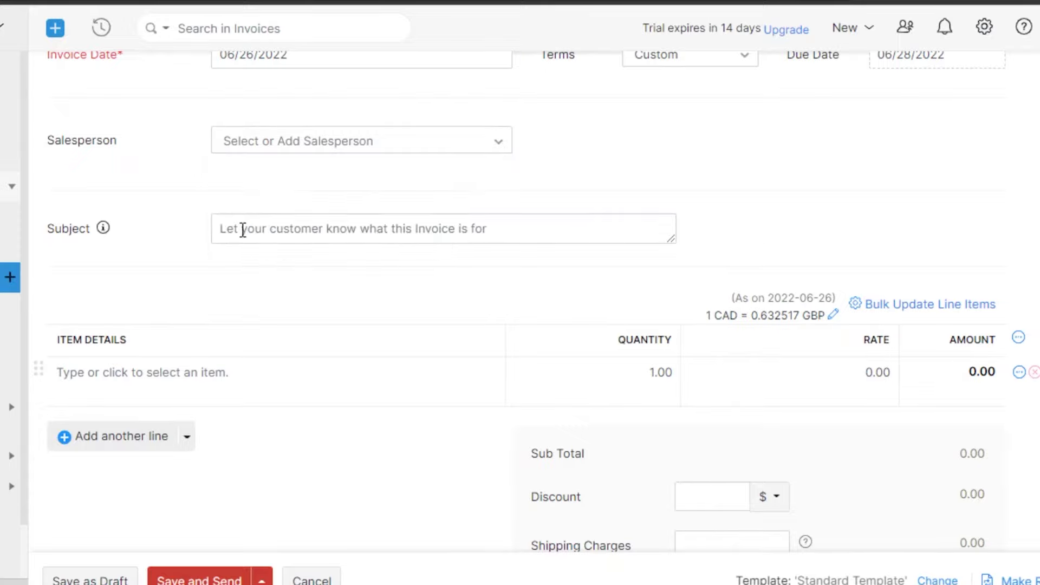
click(243, 229)
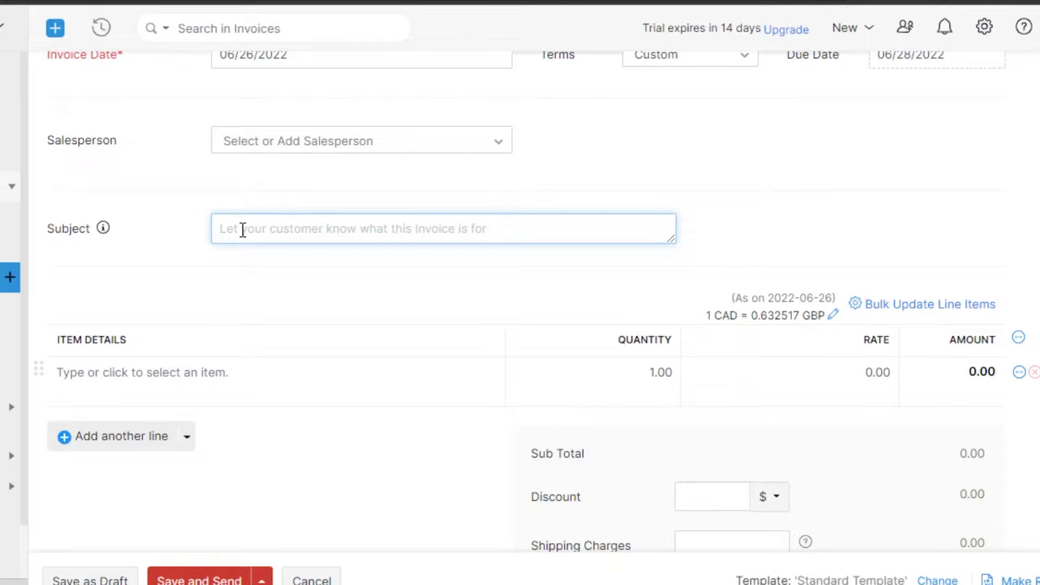
text(Ser)
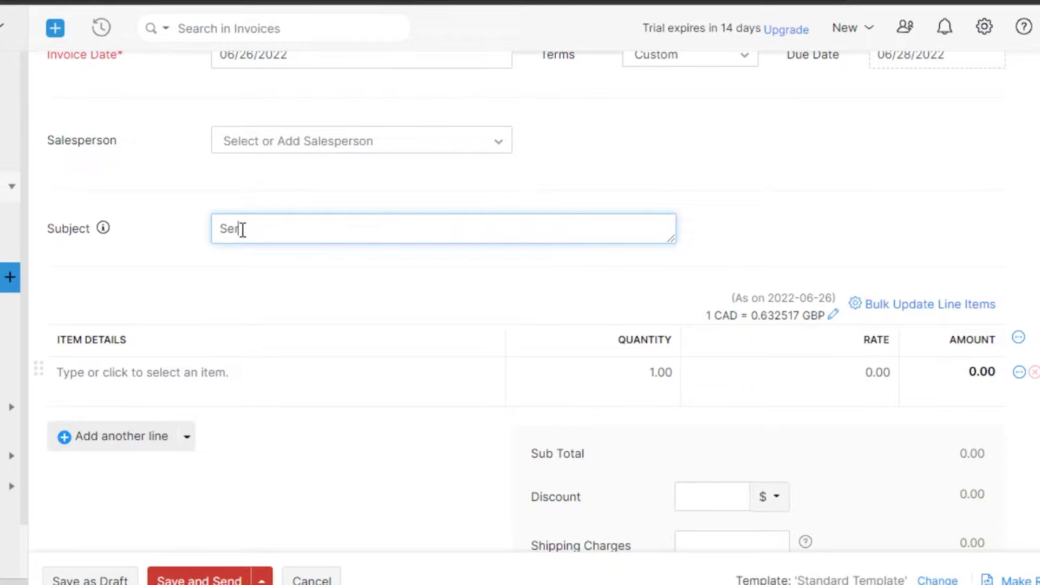
text(vices)
Step: Add two extra item lines, delete them again, and select the first line's item field
scroll(243, 230, down, 3)
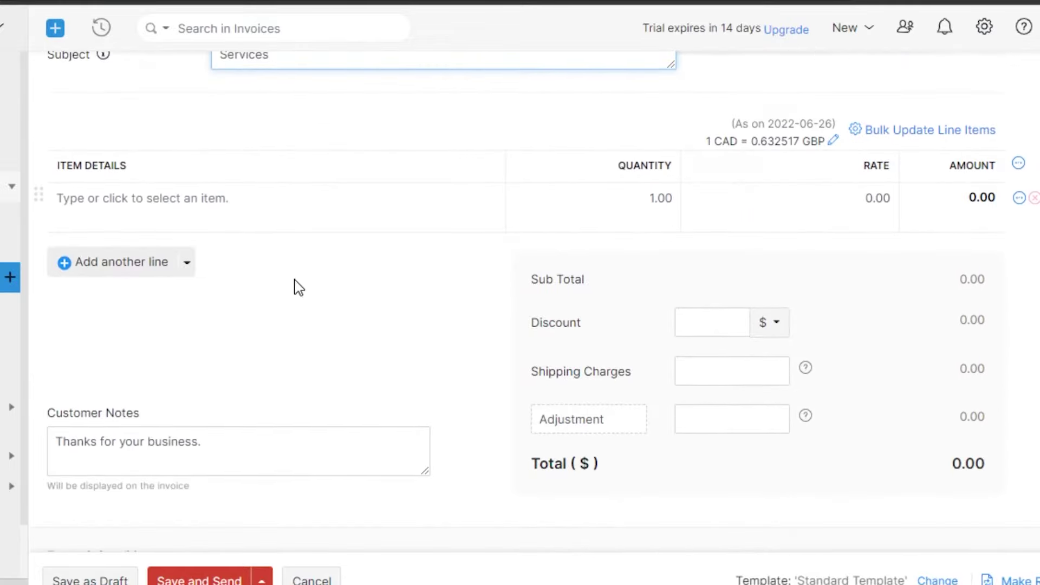
click(139, 265)
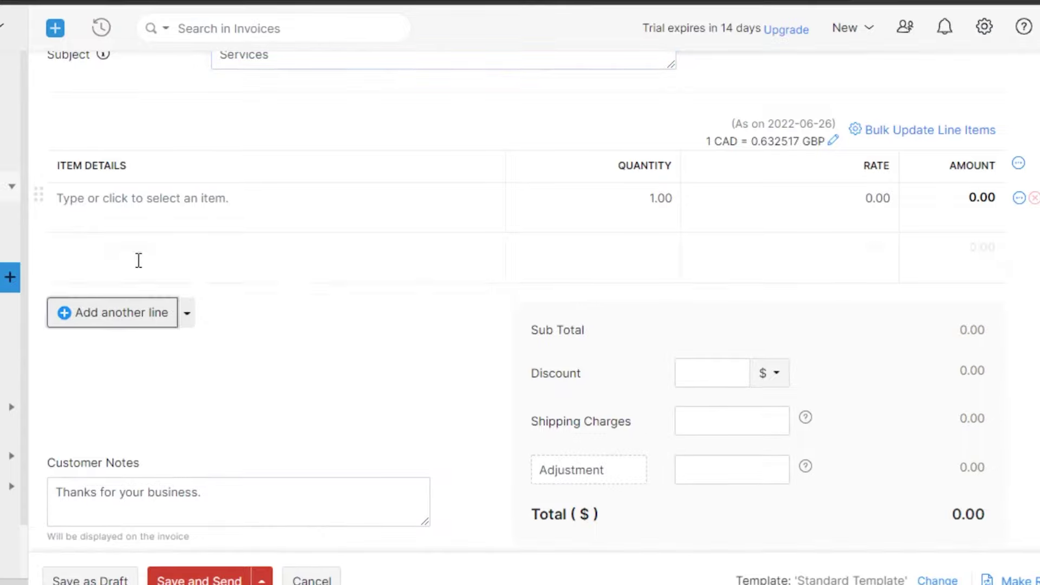
click(100, 320)
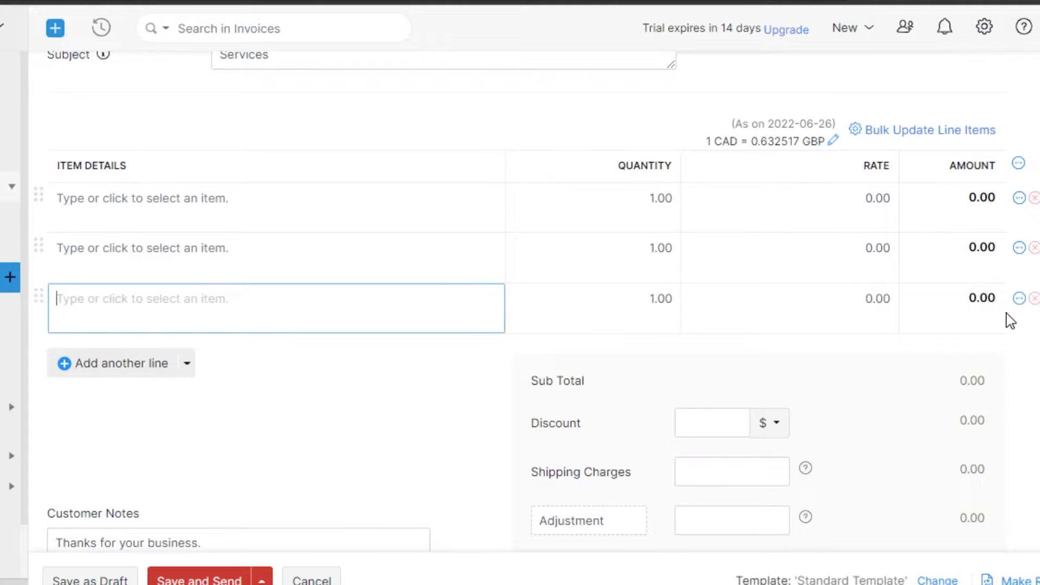
click(1035, 299)
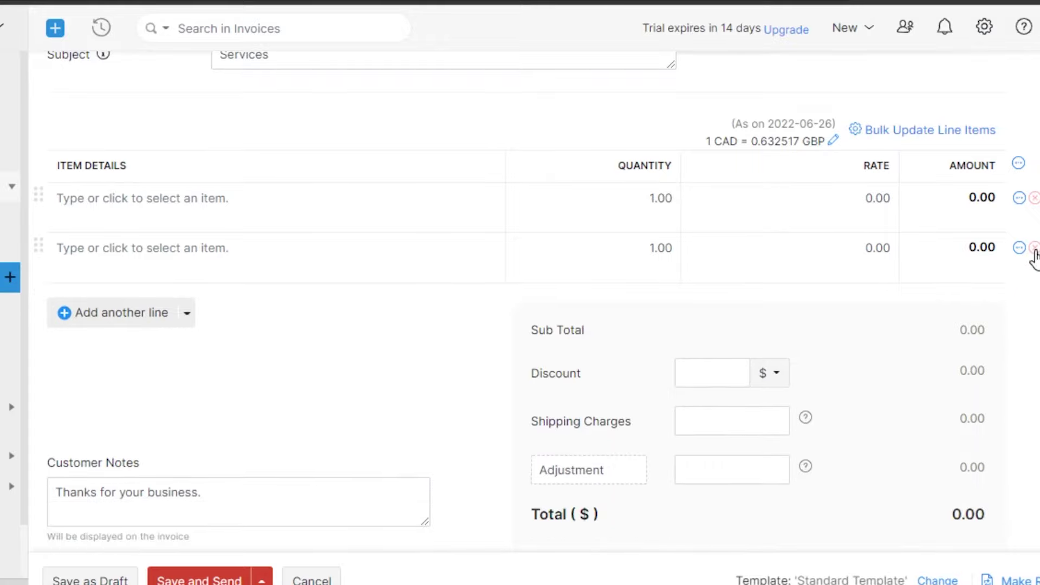
click(1035, 247)
click(109, 198)
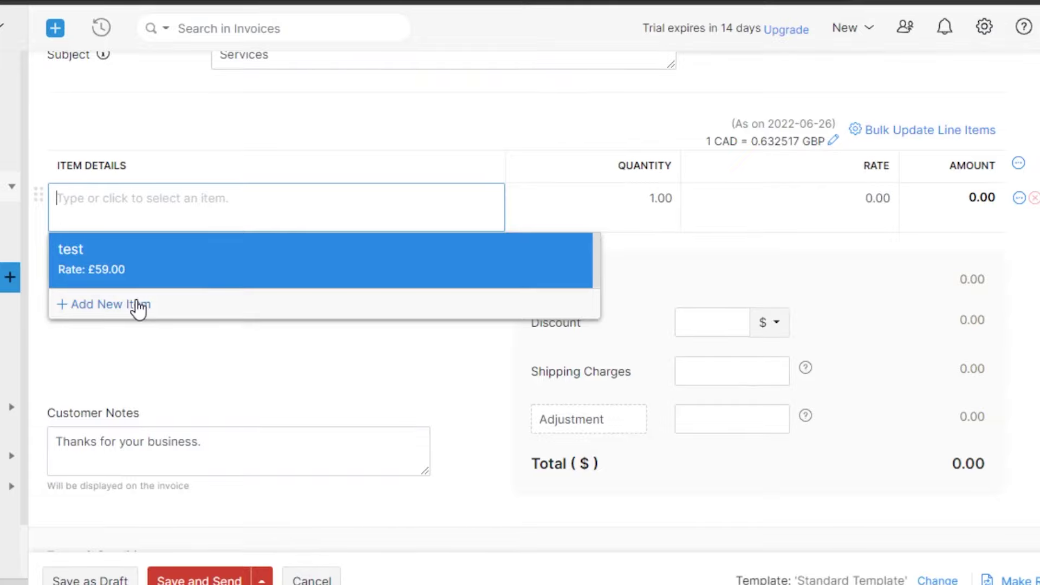
Step: Put item 'test' on the first line and set its quantity to 3, totalling 279.84
click(125, 260)
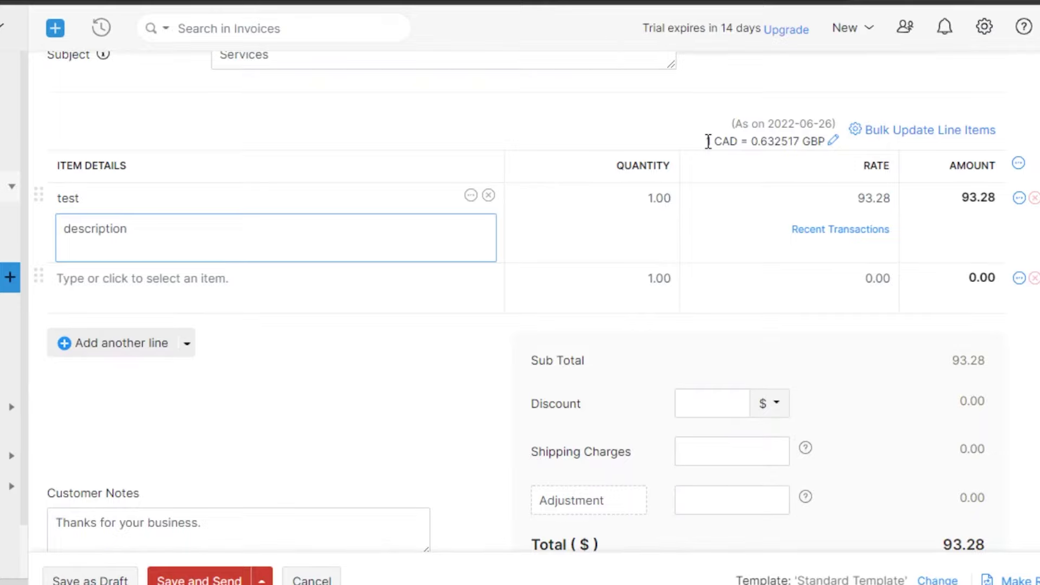
drag(707, 142, 828, 140)
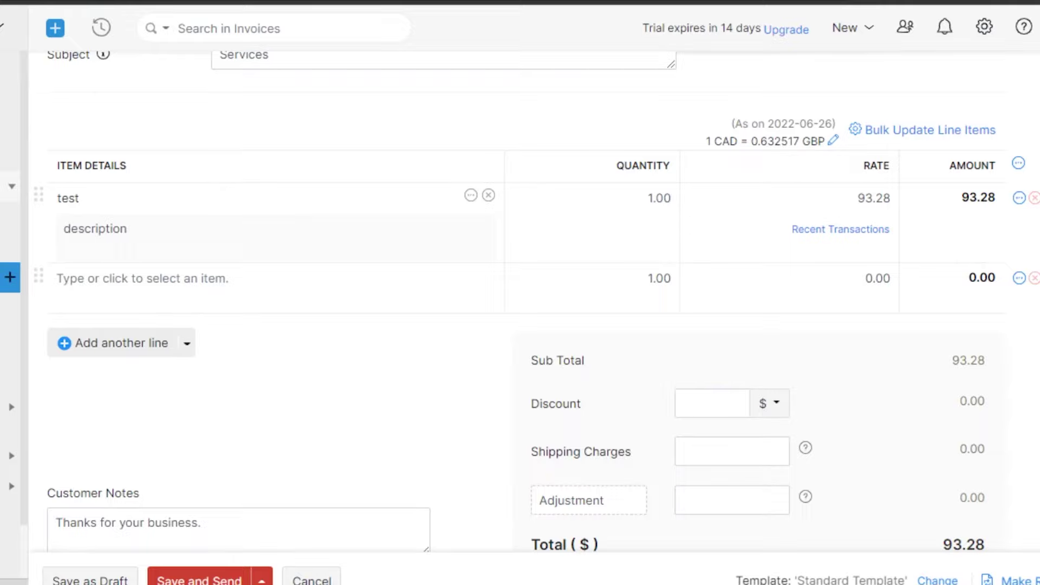
click(654, 200)
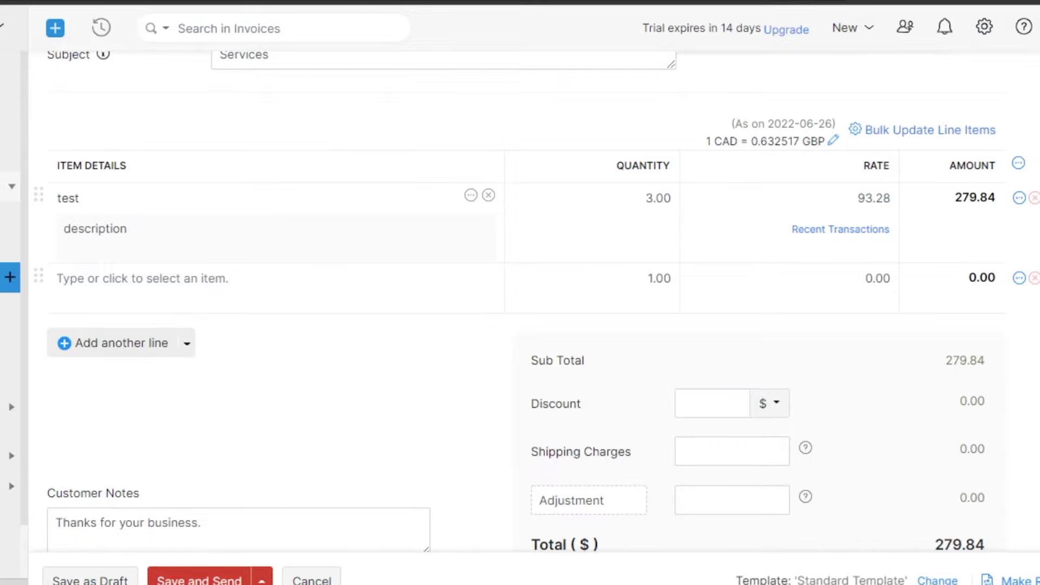
scroll(910, 530, down, 5)
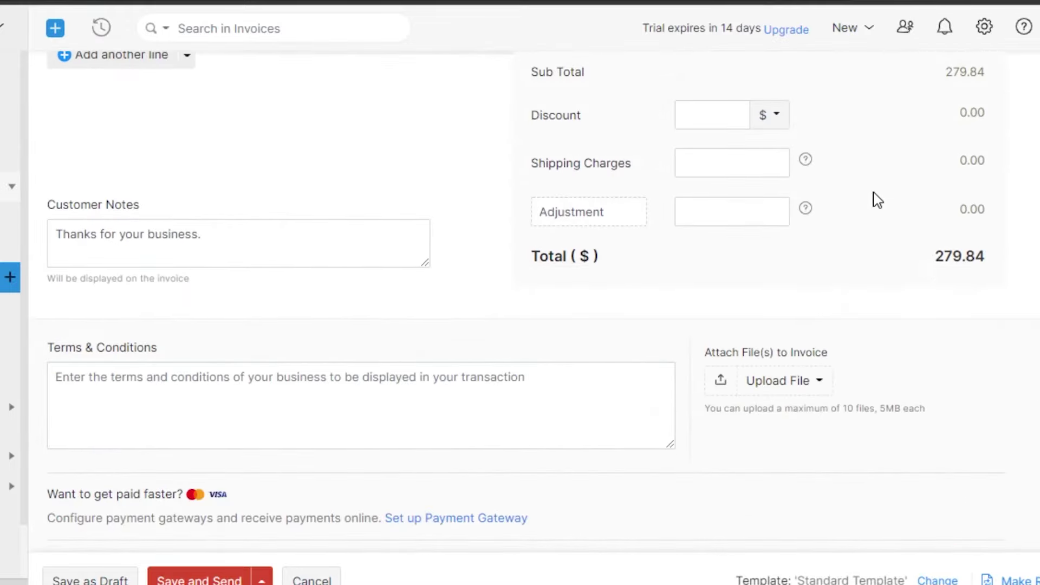
Step: Enter a 5% discount, deducting 13.99 and lowering the total to 265.85
click(716, 115)
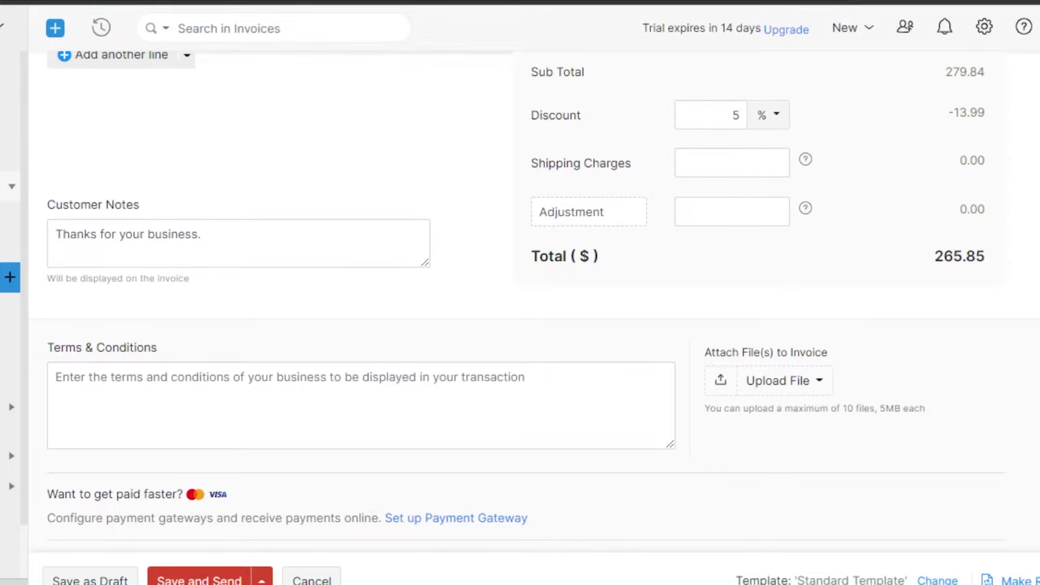
scroll(967, 262, up, 9)
scroll(967, 262, down, 8)
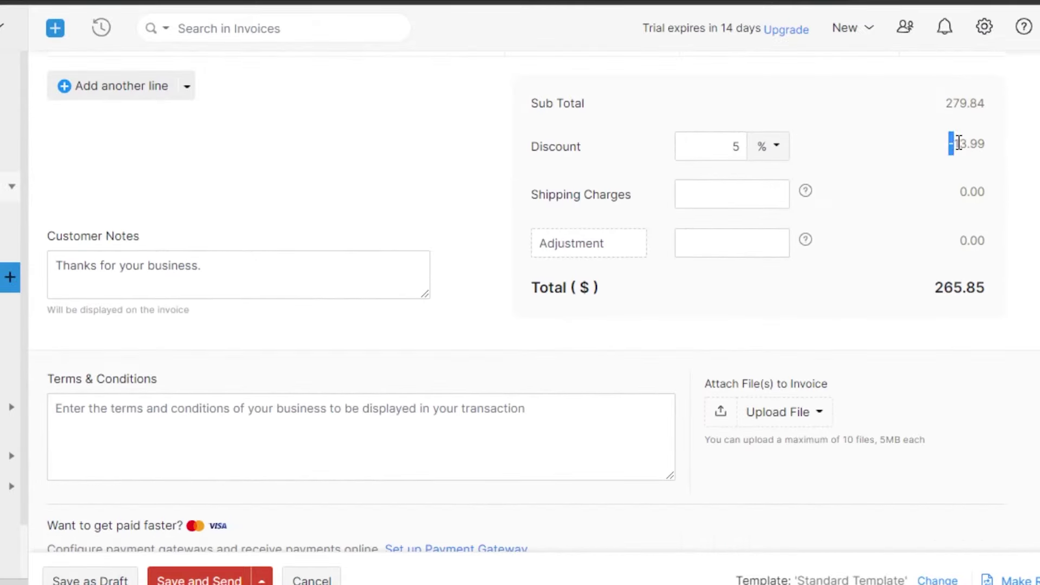
scroll(1008, 150, down, 4)
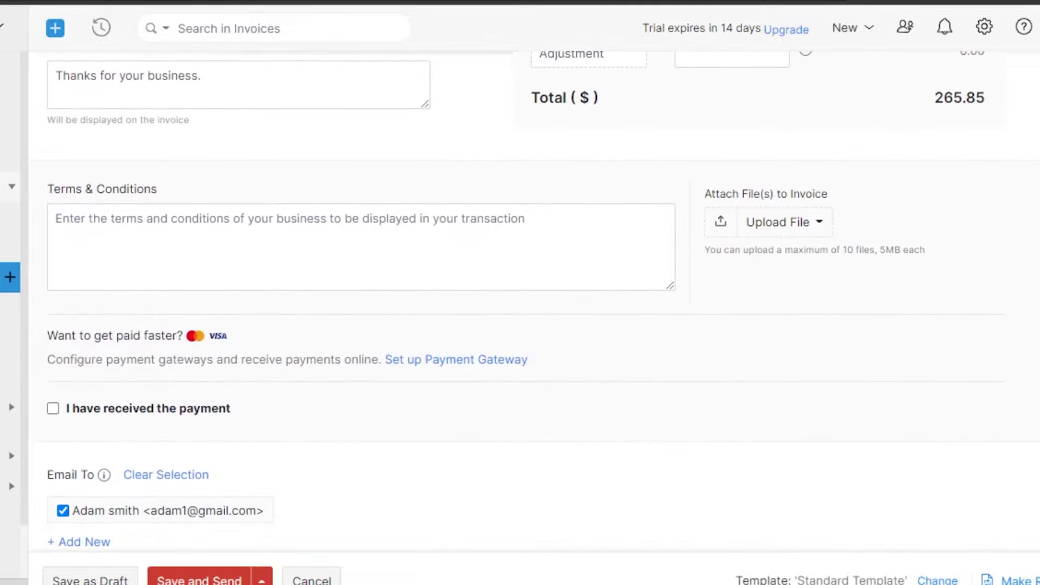
scroll(1009, 149, up, 5)
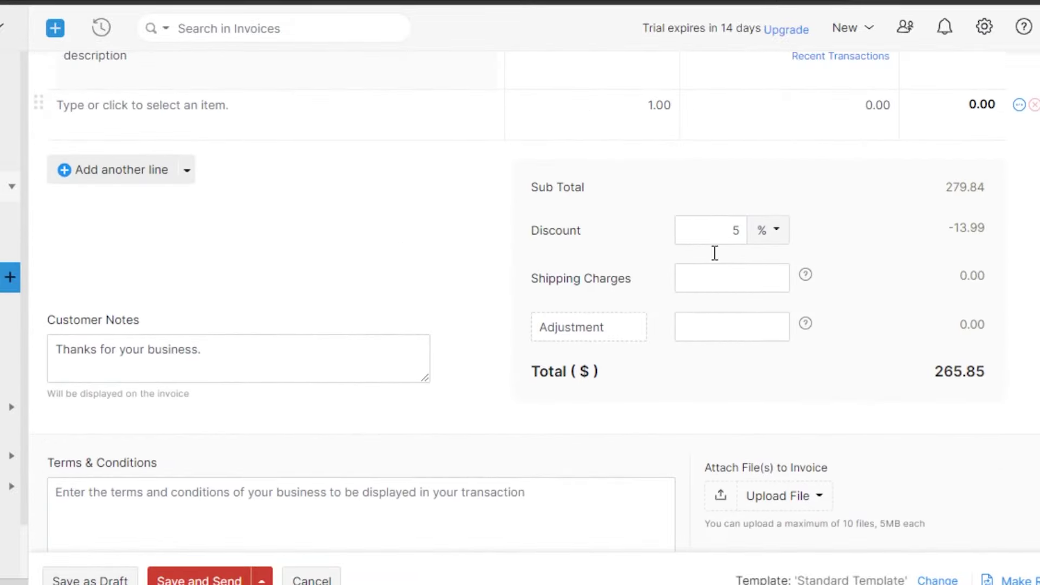
click(724, 272)
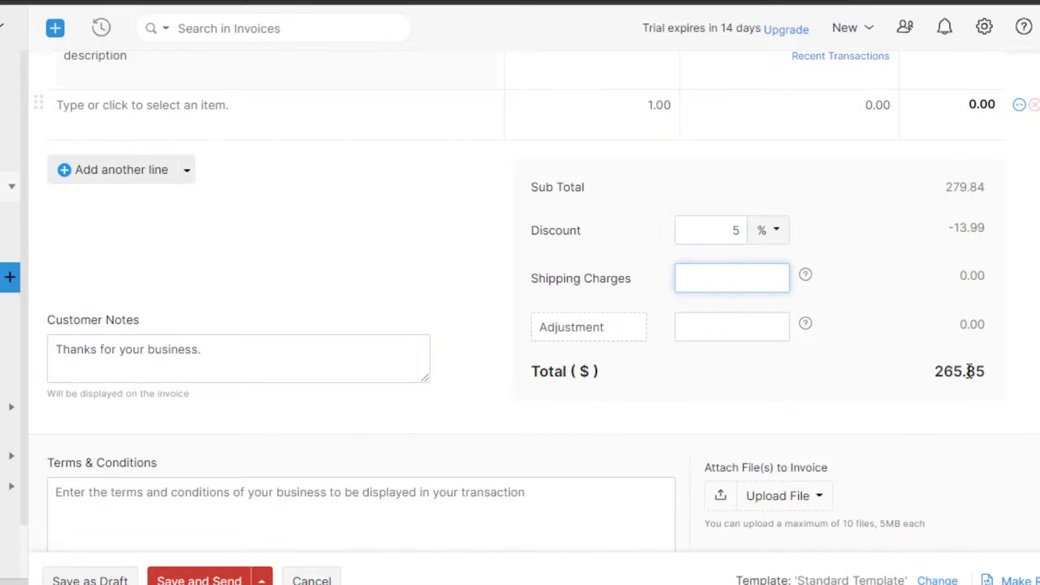
scroll(1019, 382, down, 2)
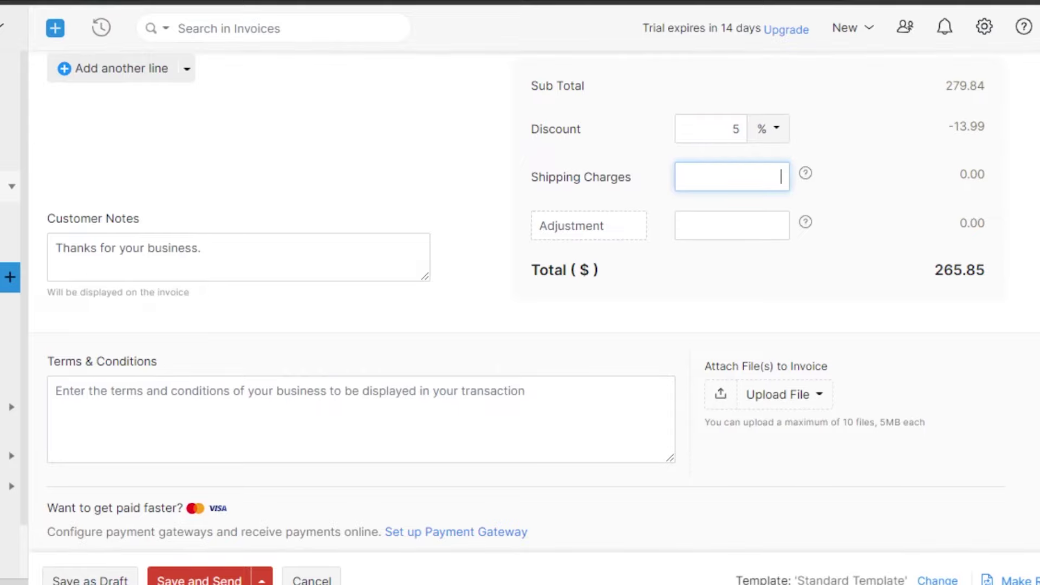
scroll(327, 542, down, 5)
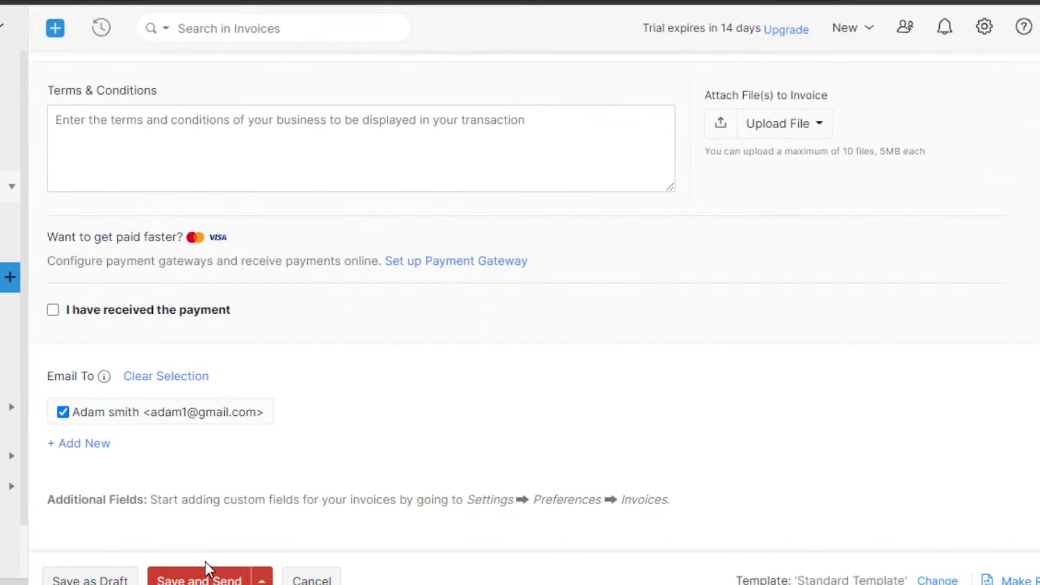
Step: Save the invoice and review the prefilled email's subject, invoice details and due date
click(168, 581)
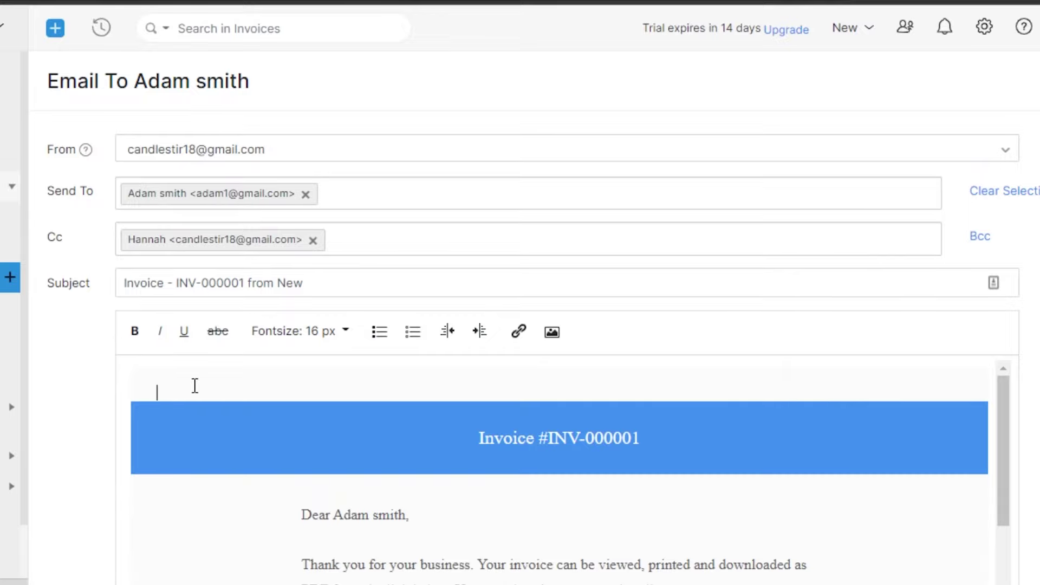
drag(1008, 390, 1005, 569)
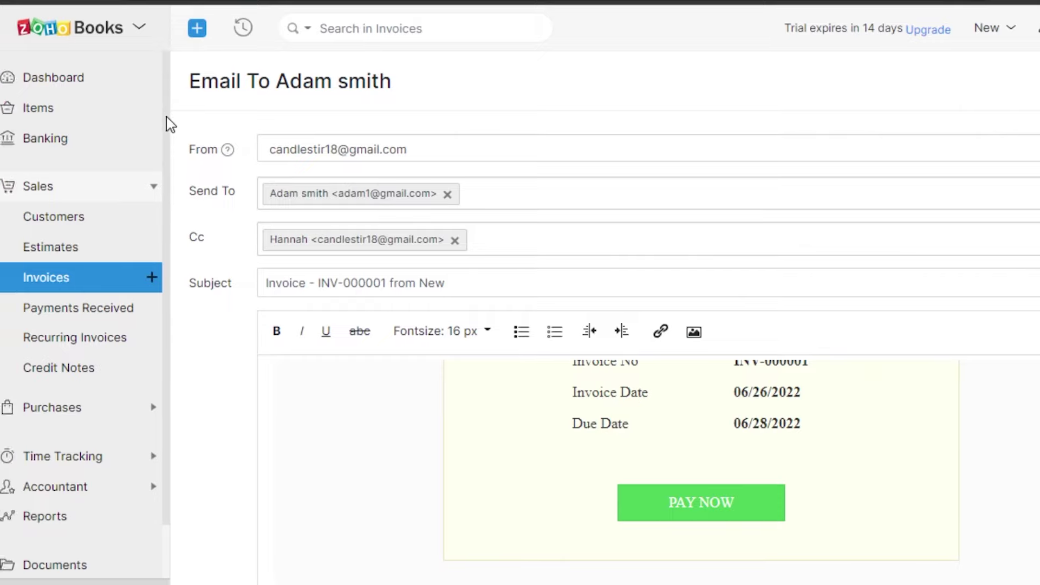
drag(166, 117, 168, 212)
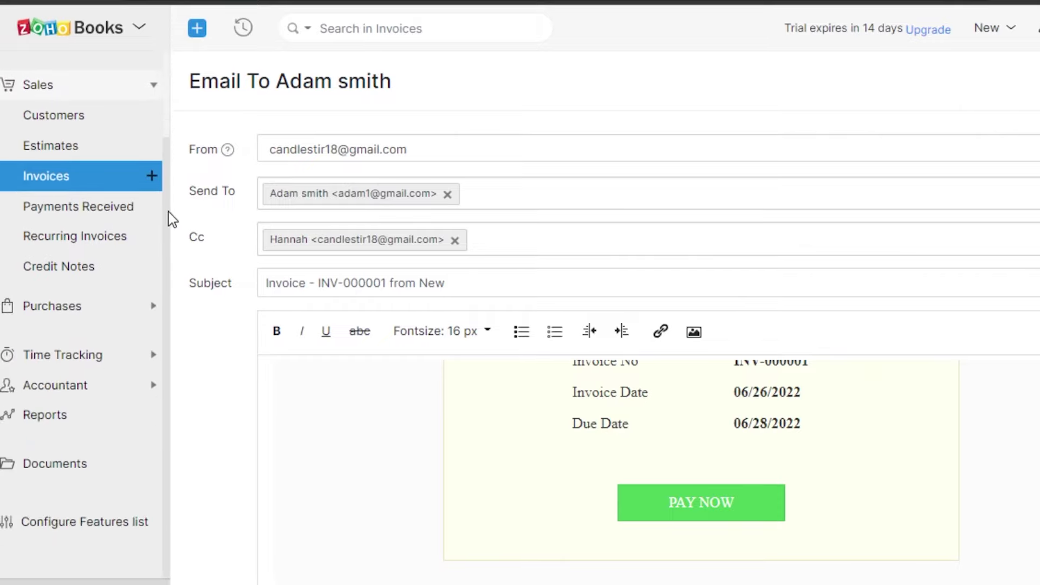
Step: Browse the Projects and Currency Adjustments pages from the sidebar
click(86, 354)
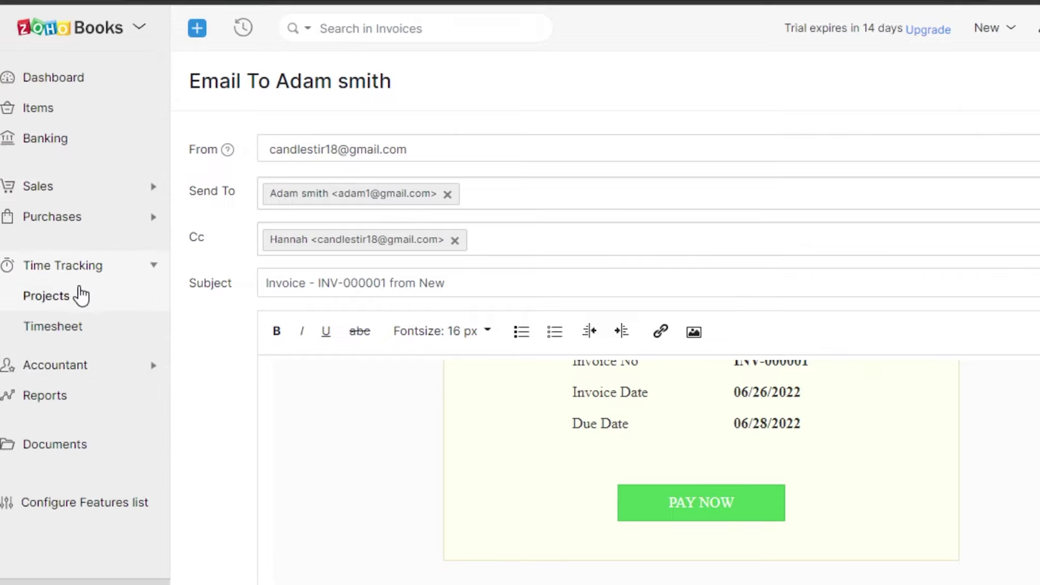
click(102, 298)
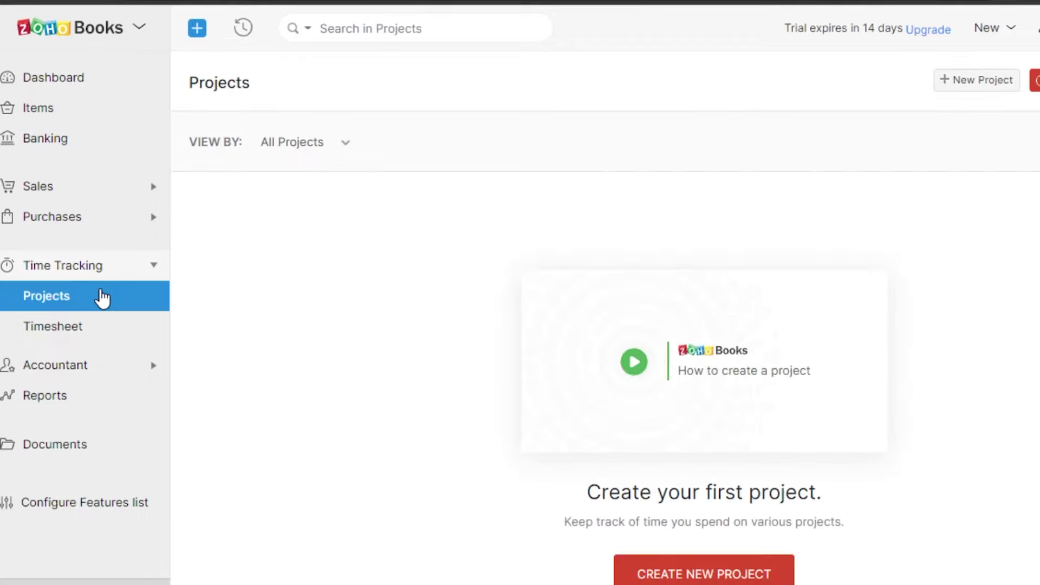
click(83, 369)
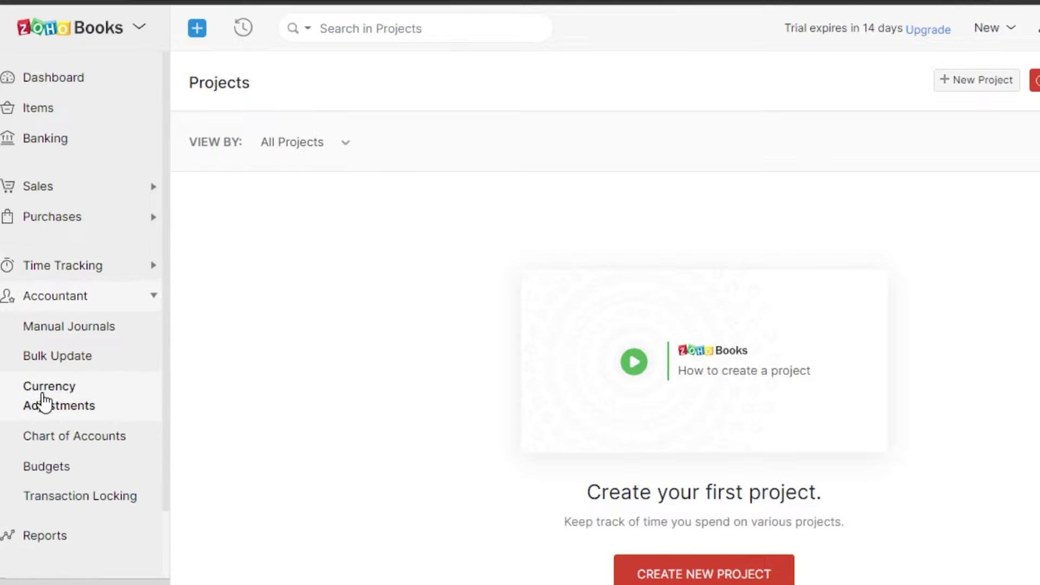
click(69, 399)
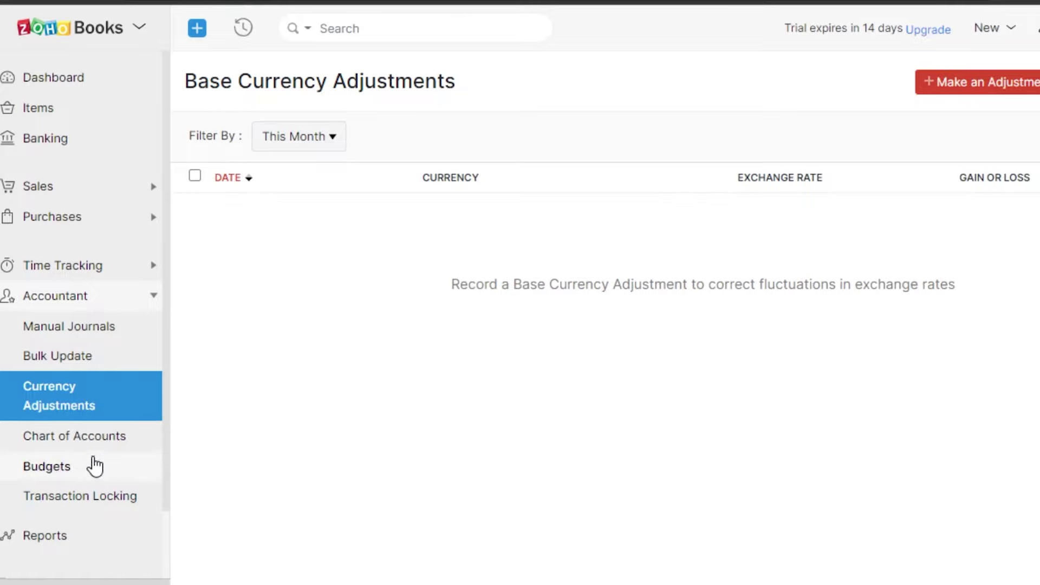
Step: View the Budgets page, then go back to the Dashboard
click(86, 478)
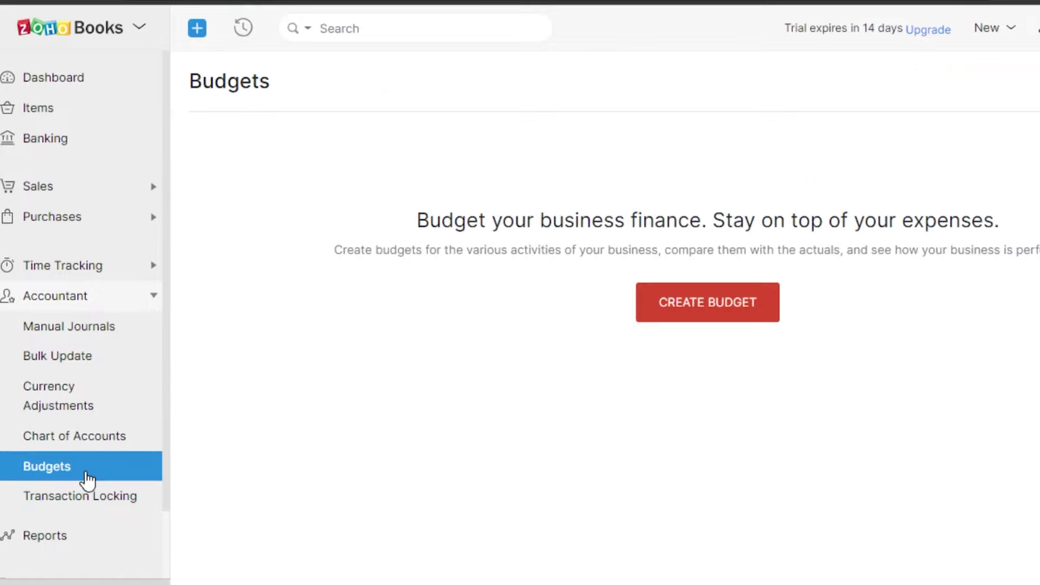
scroll(168, 265, down, 1)
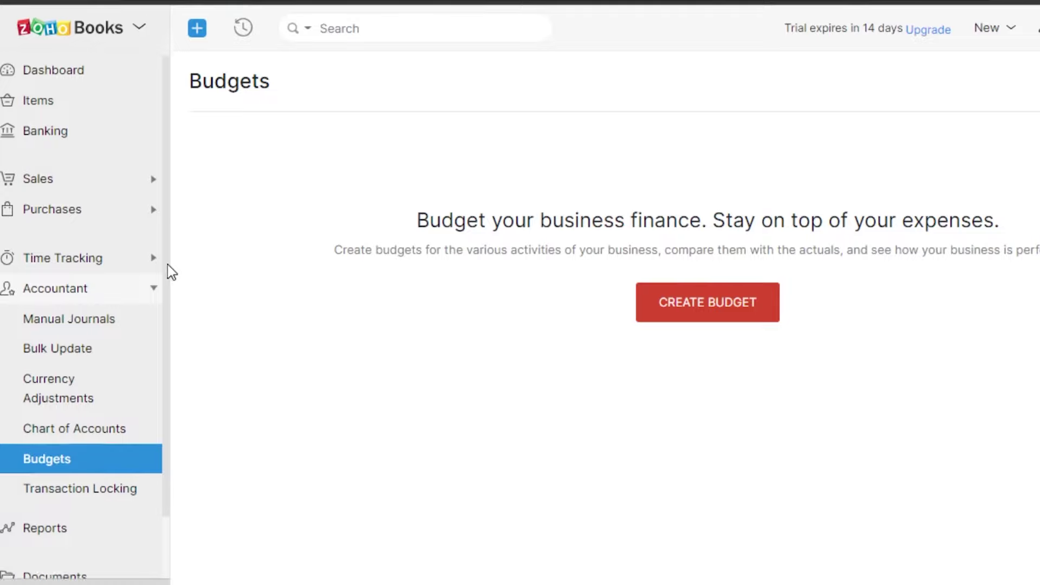
scroll(162, 209, up, 1)
scroll(168, 135, down, 2)
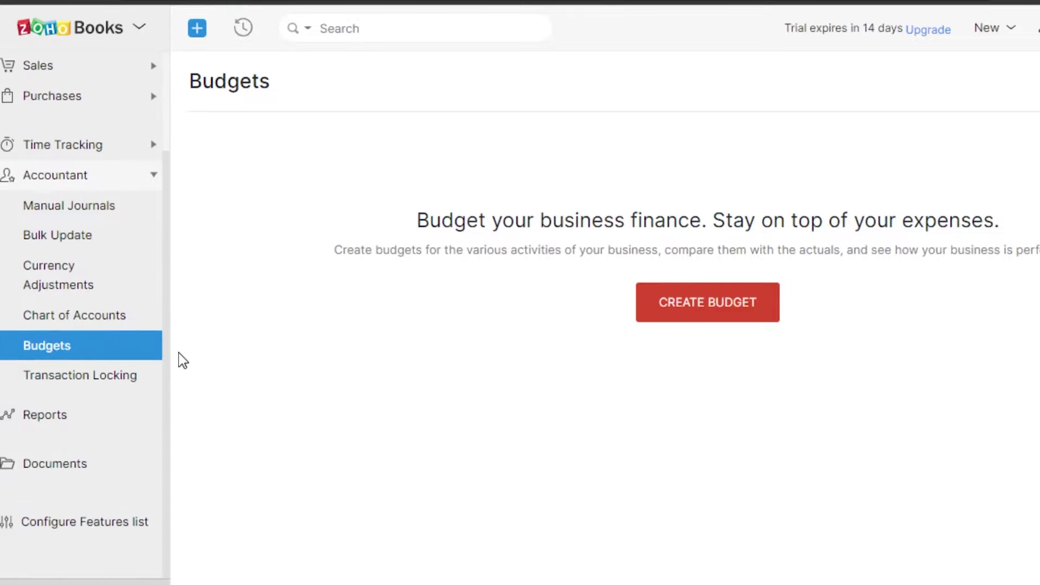
scroll(151, 83, up, 3)
click(99, 80)
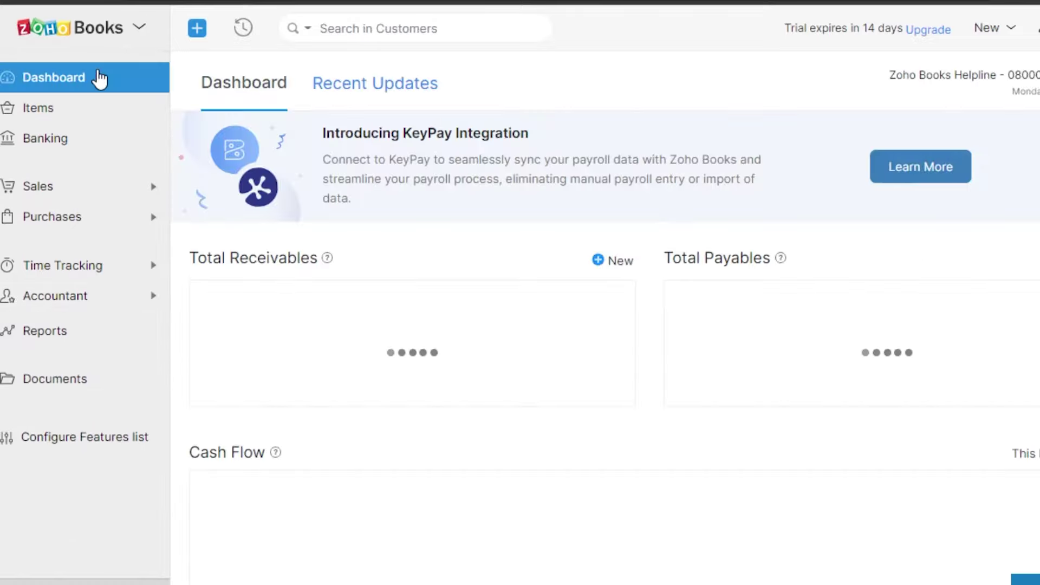